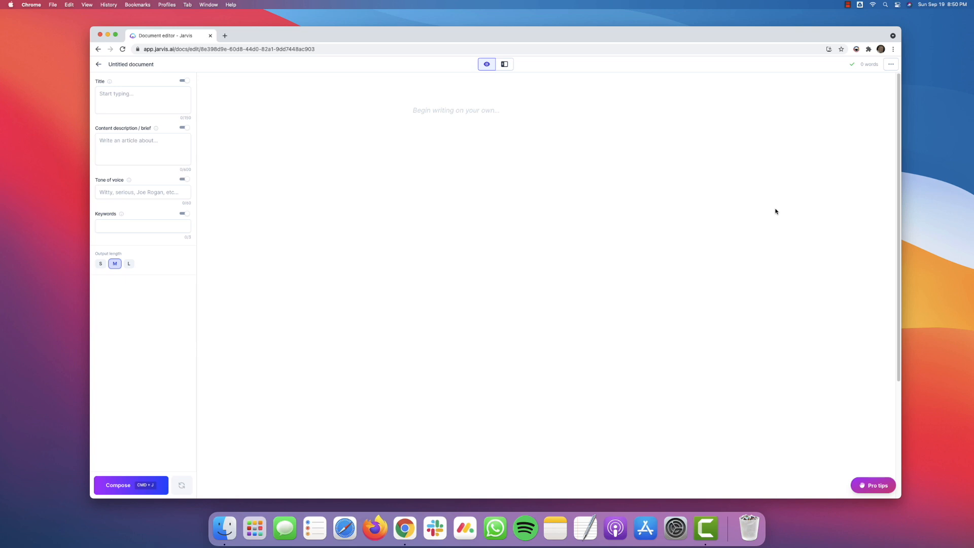
Write the headline "Can AI Writers Produce Content That is Good Enough For Your Website" in the empty document body.
{"action": "left_click", "coordinate": [515, 119]}
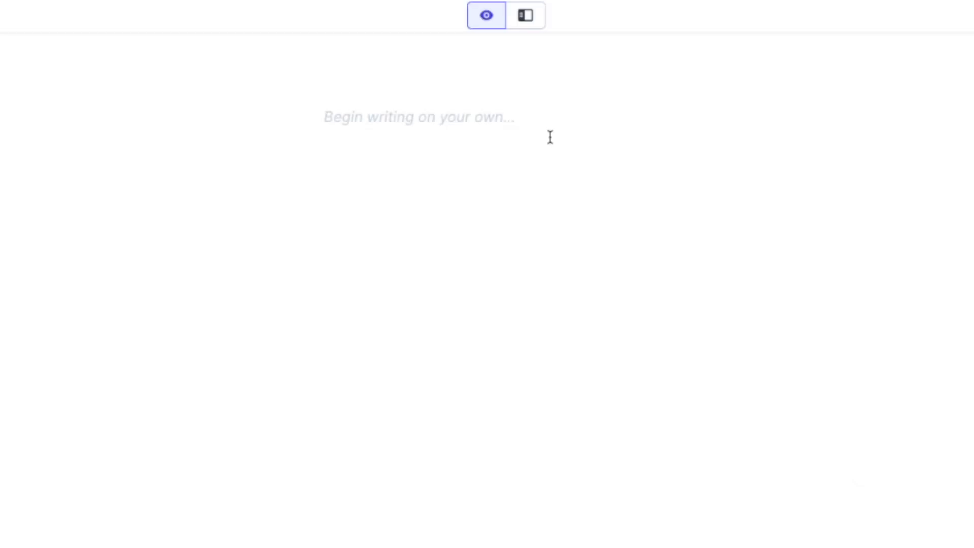
{"action": "type", "text": "Can "}
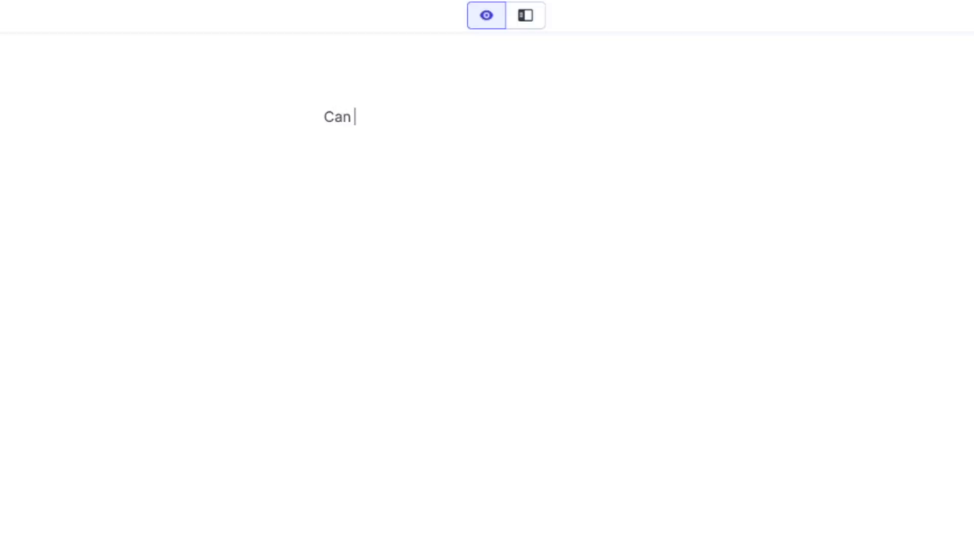
{"action": "type", "text": "AI Writers Pr"}
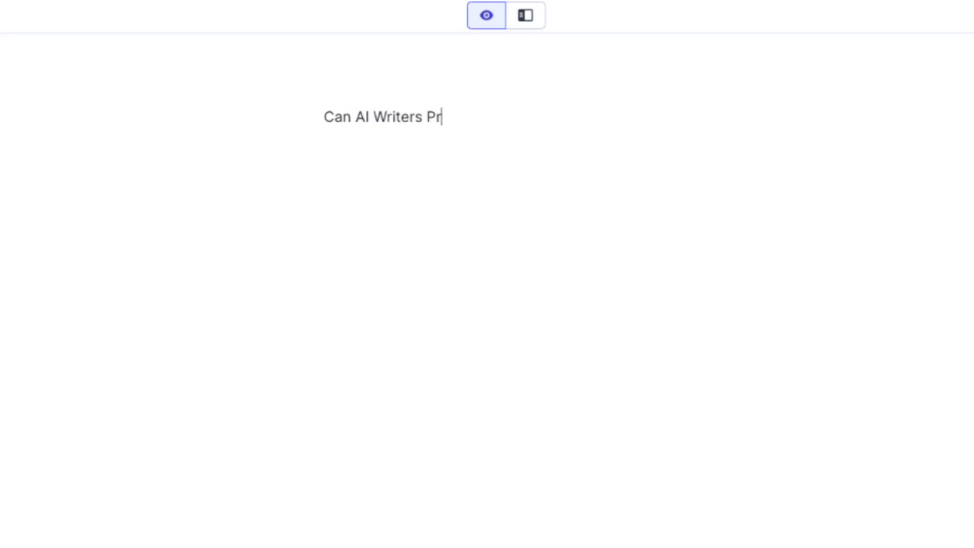
{"action": "type", "text": "oduce Conten"}
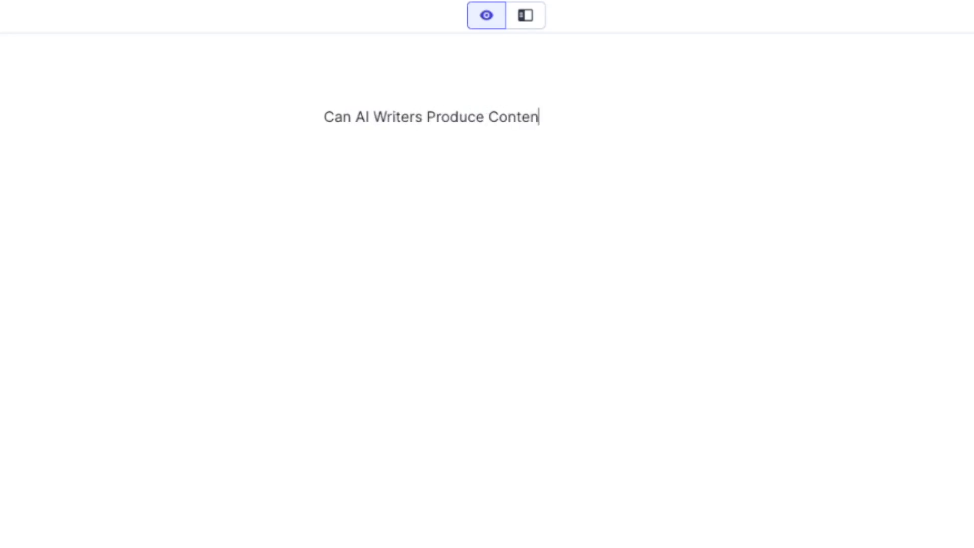
{"action": "type", "text": "t That is"}
{"action": "type", "text": " Good En"}
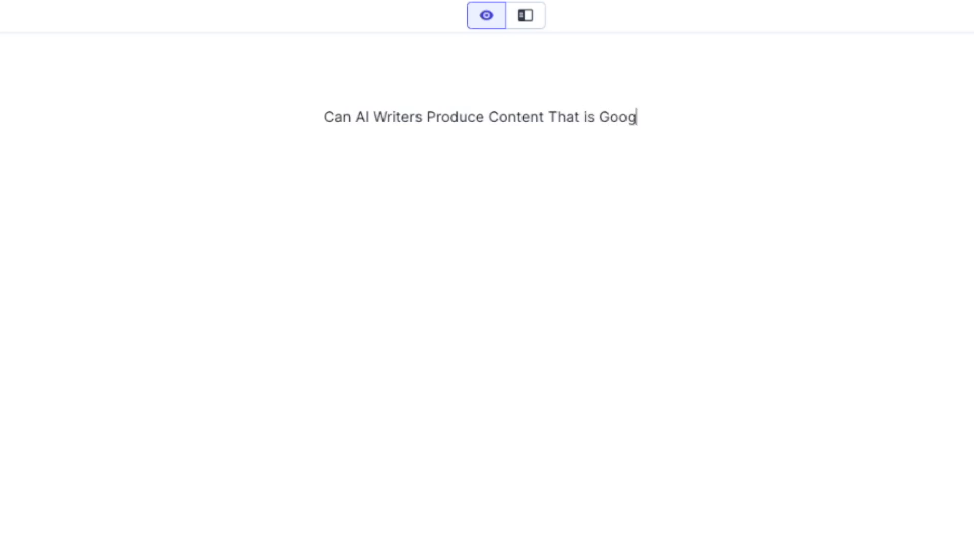
{"action": "type", "text": "ough Fo"}
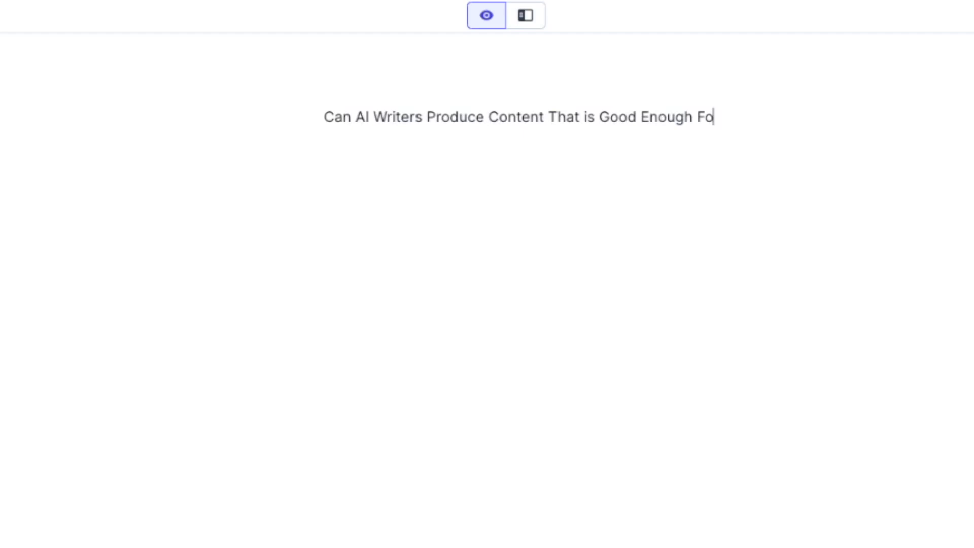
{"action": "type", "text": "r Your Website"}
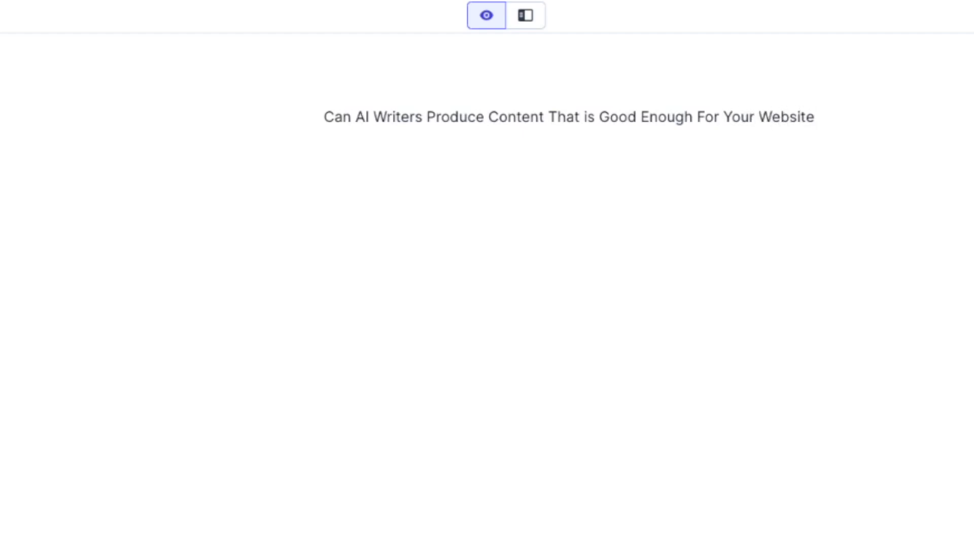
Copy the headline from the document body into the Title field, and switch that field's visibility to Jarvis off and back on.
{"action": "key", "text": "super+a"}
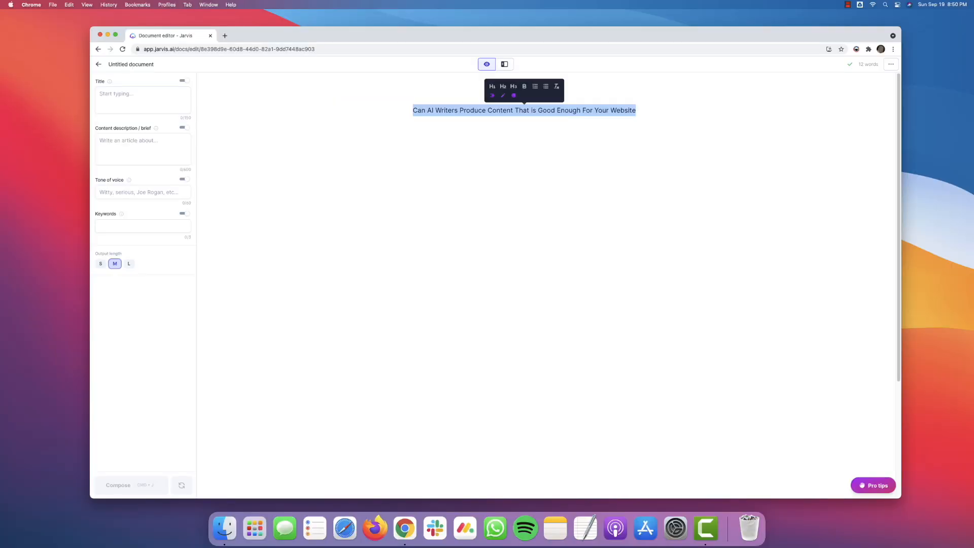
{"action": "key", "text": "super+c"}
{"action": "key", "text": "Right"}
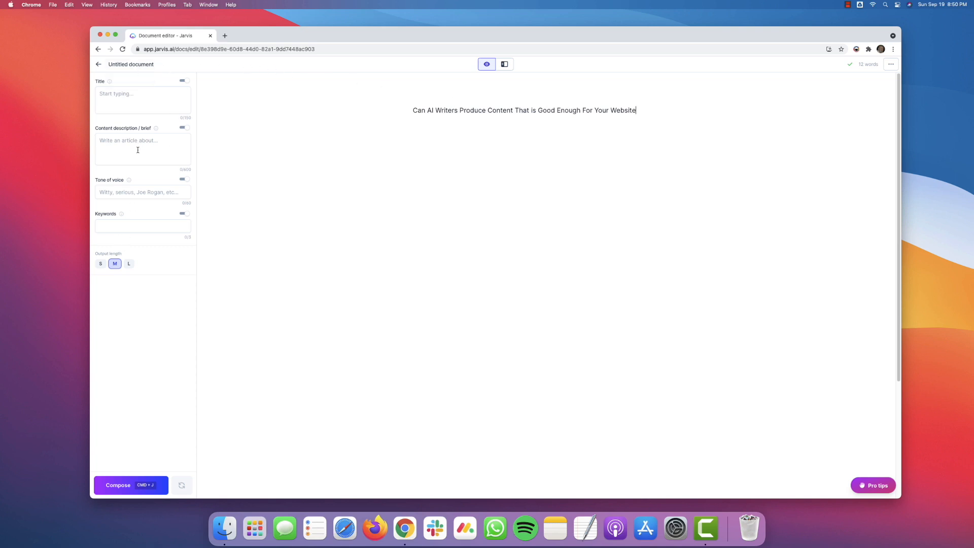
{"action": "left_click", "coordinate": [134, 93]}
{"action": "key", "text": "super+v"}
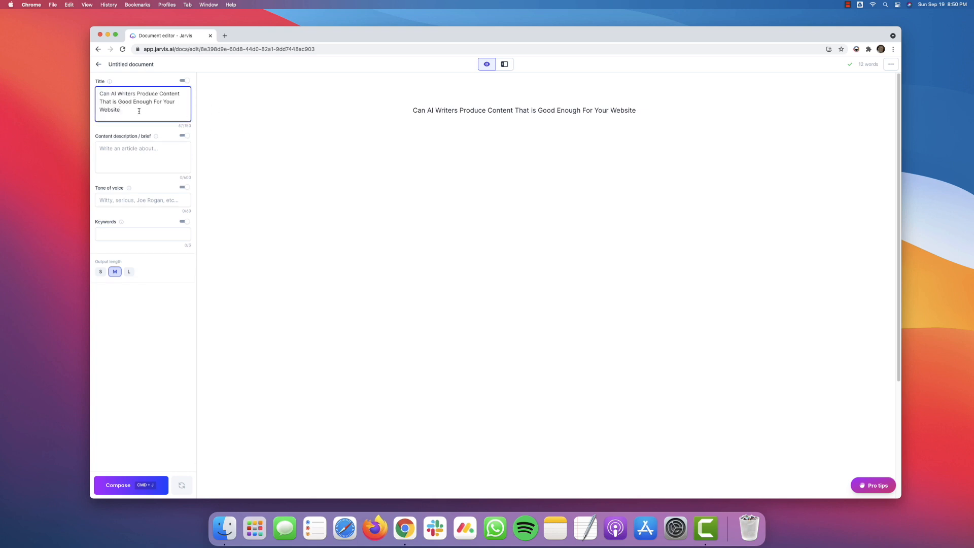
{"action": "key", "text": "Return"}
{"action": "key", "text": "BackSpace"}
{"action": "left_click", "coordinate": [184, 80]}
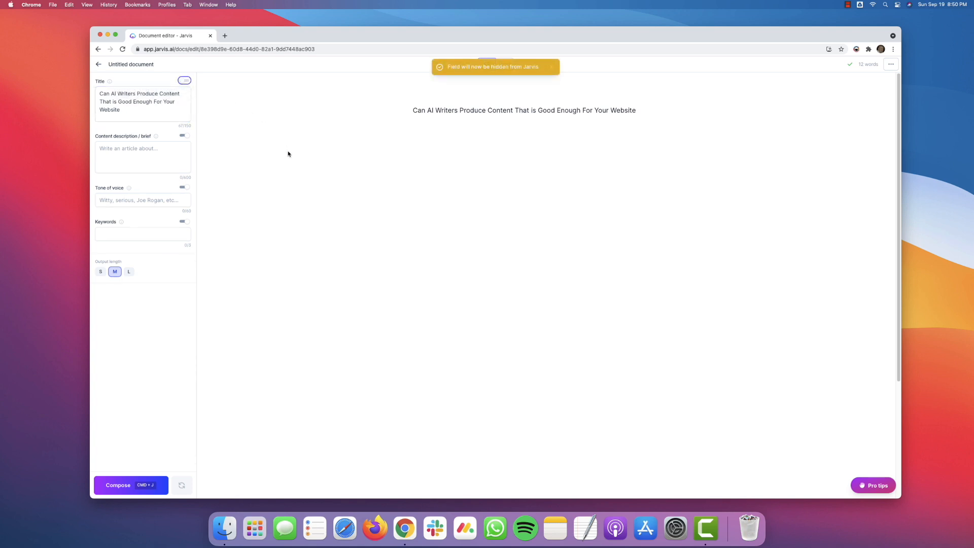
{"action": "left_click", "coordinate": [183, 81]}
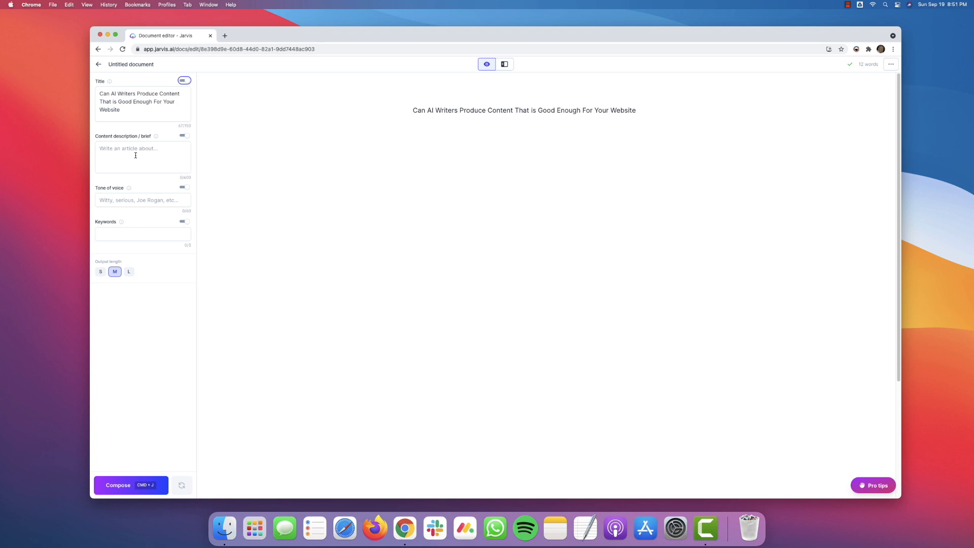
Set the tone of voice to "casual".
{"action": "left_click", "coordinate": [149, 201]}
{"action": "type", "text": "ca"}
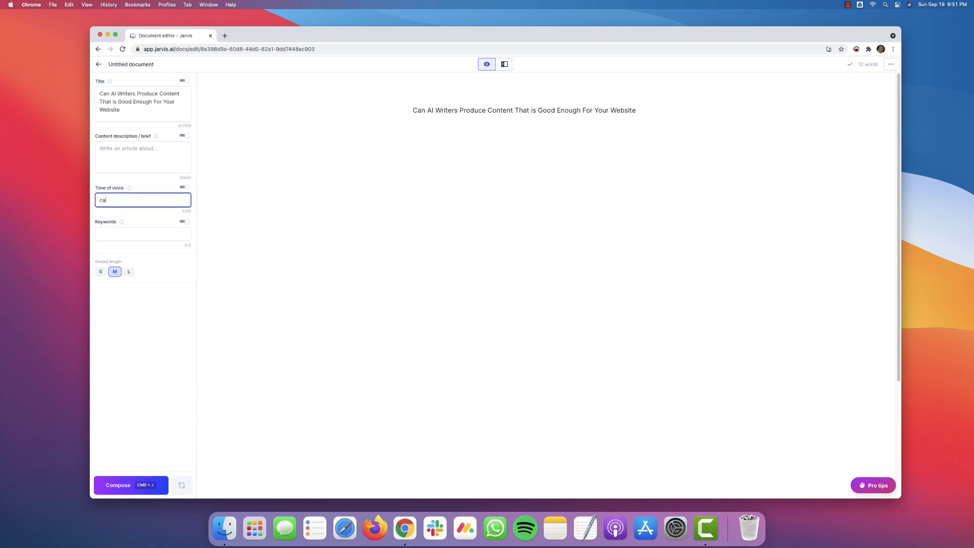
{"action": "type", "text": "sual"}
Prefix the body headline with "Write an introduction for an article titled", run it as a command and delete the result's leading space.
{"action": "left_click", "coordinate": [401, 110]}
{"action": "left_click", "coordinate": [404, 111]}
{"action": "type", "text": "Write "}
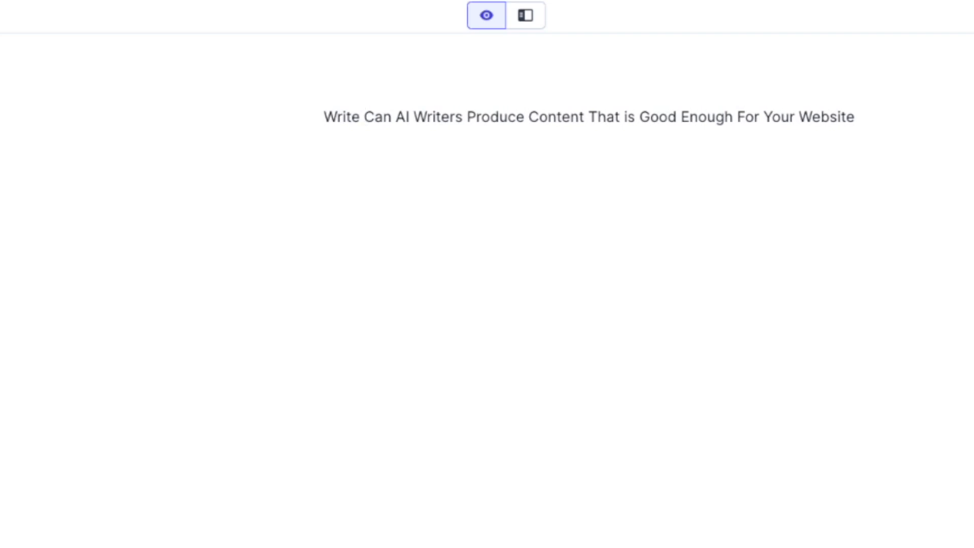
{"action": "type", "text": "an introduct"}
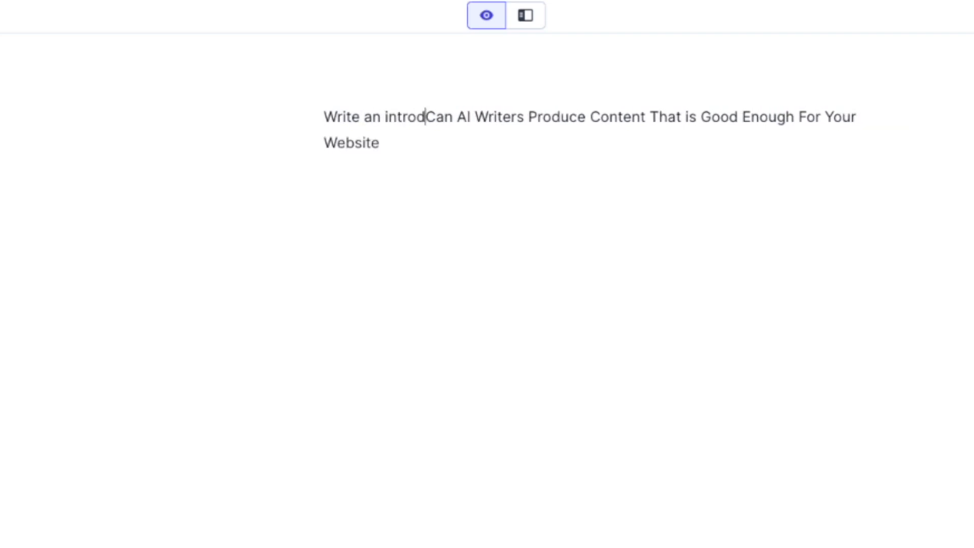
{"action": "type", "text": "ion for an ar"}
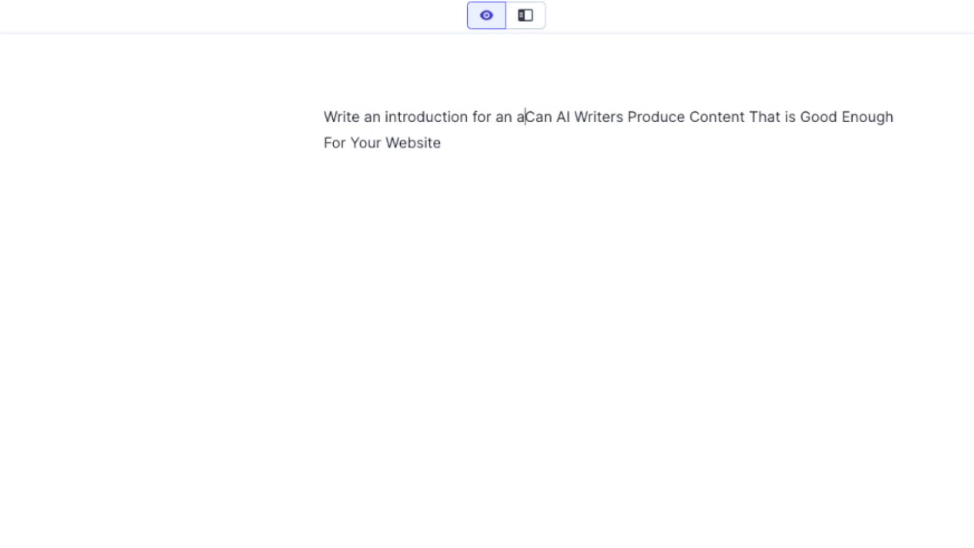
{"action": "type", "text": "ticle titled"}
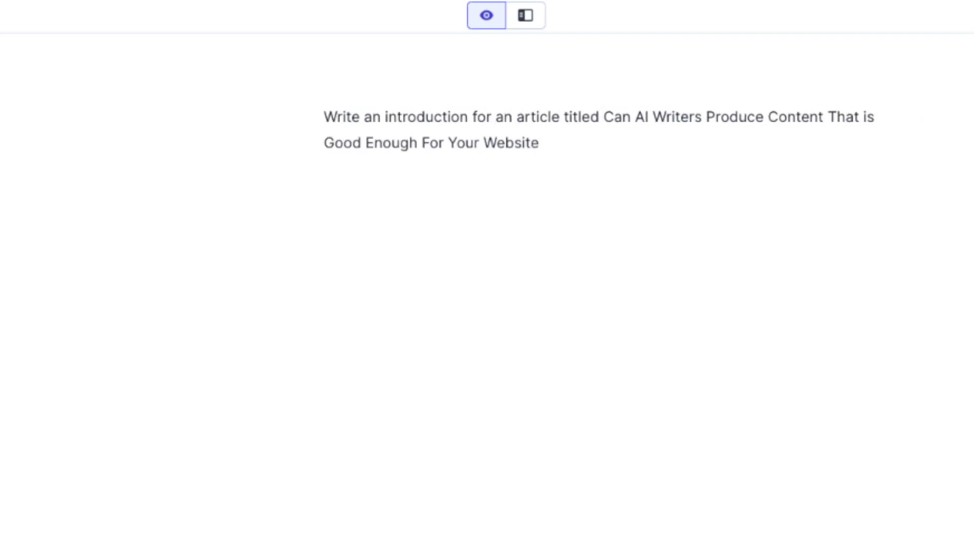
{"action": "left_click", "coordinate": [539, 142]}
{"action": "key", "text": "ctrl+a"}
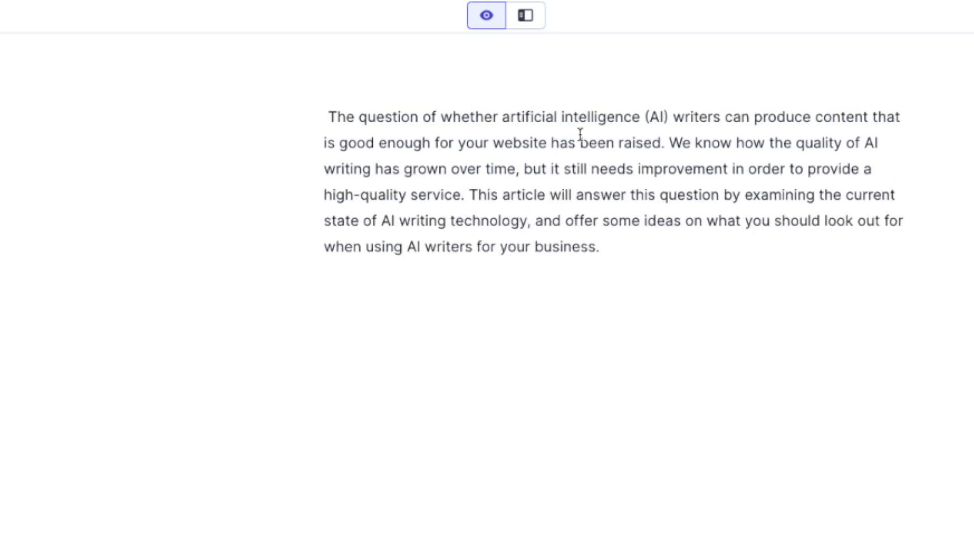
{"action": "left_click", "coordinate": [321, 116]}
{"action": "key", "text": "Delete"}
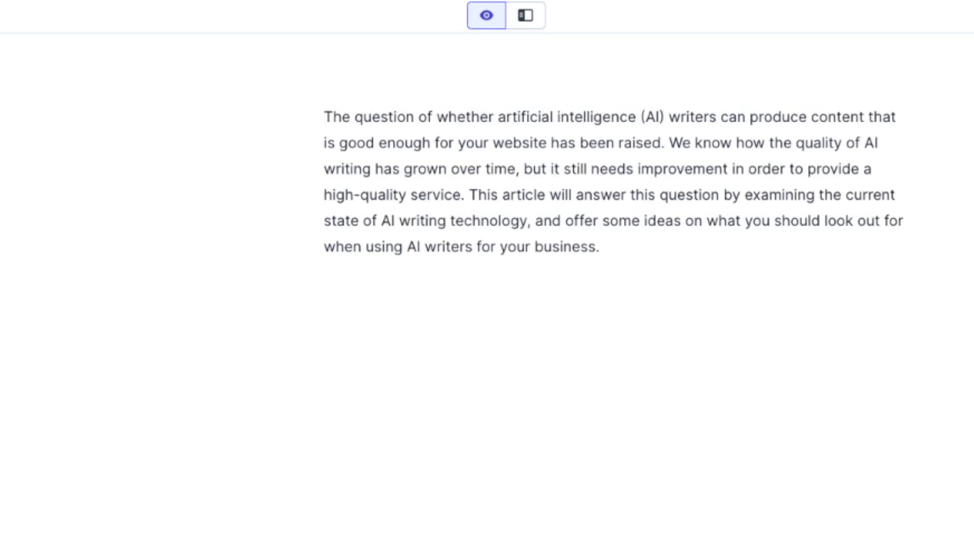
Below the introduction, add and run the command "Write an introduction for an article titled Can AI Writers Produce Content That is Good Enough For Your Website".
{"action": "key", "text": "Down"}
{"action": "key", "text": "Down"}
{"action": "key", "text": "Down"}
{"action": "key", "text": "Down"}
{"action": "key", "text": "Down"}
{"action": "key", "text": "End"}
{"action": "key", "text": "Return"}
{"action": "type", "text": "Write an intorduc"}
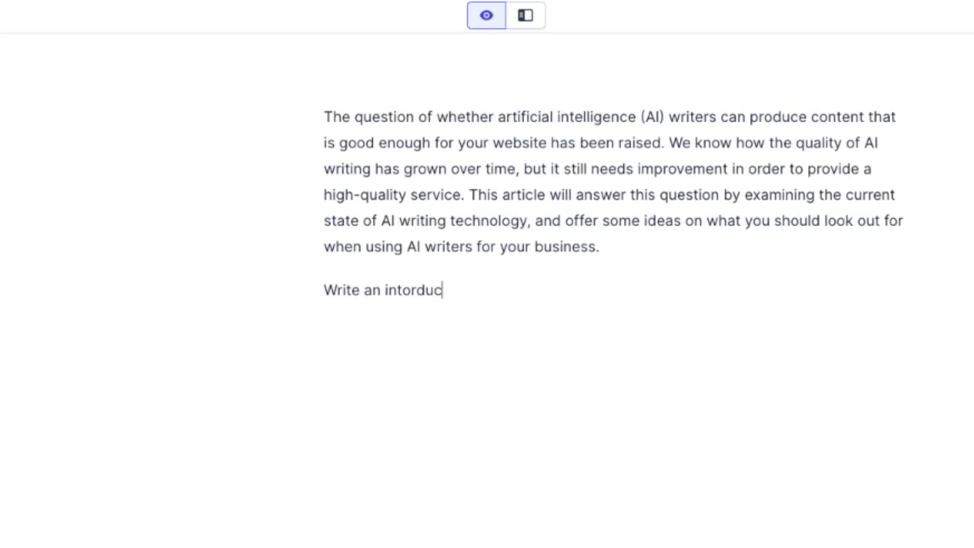
{"action": "key", "text": "BackSpace"}
{"action": "key", "text": "BackSpace"}
{"action": "key", "text": "BackSpace"}
{"action": "key", "text": "BackSpace"}
{"action": "key", "text": "BackSpace"}
{"action": "type", "text": "rocu"}
{"action": "key", "text": "BackSpace"}
{"action": "key", "text": "BackSpace"}
{"action": "type", "text": "d"}
{"action": "type", "text": "ion for"}
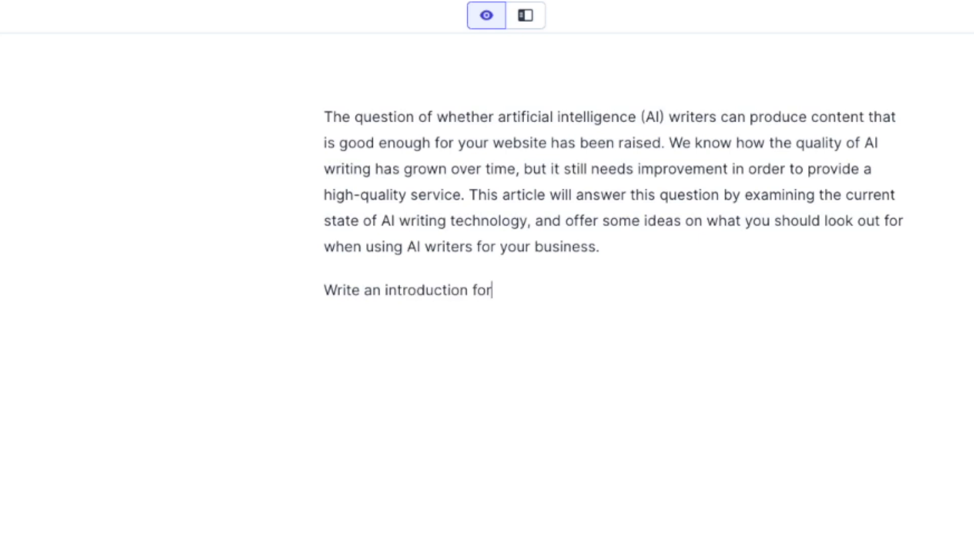
{"action": "type", "text": " an article title"}
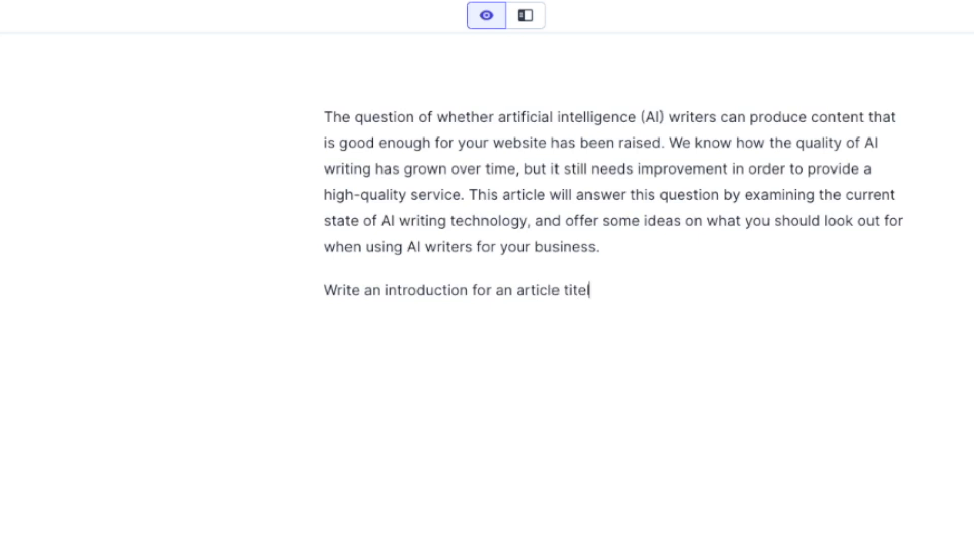
{"action": "type", "text": "d"}
{"action": "key", "text": "BackSpace"}
{"action": "key", "text": "BackSpace"}
{"action": "key", "text": "BackSpace"}
{"action": "key", "text": "BackSpace"}
{"action": "type", "text": "led"}
{"action": "key", "text": "ctrl+v"}
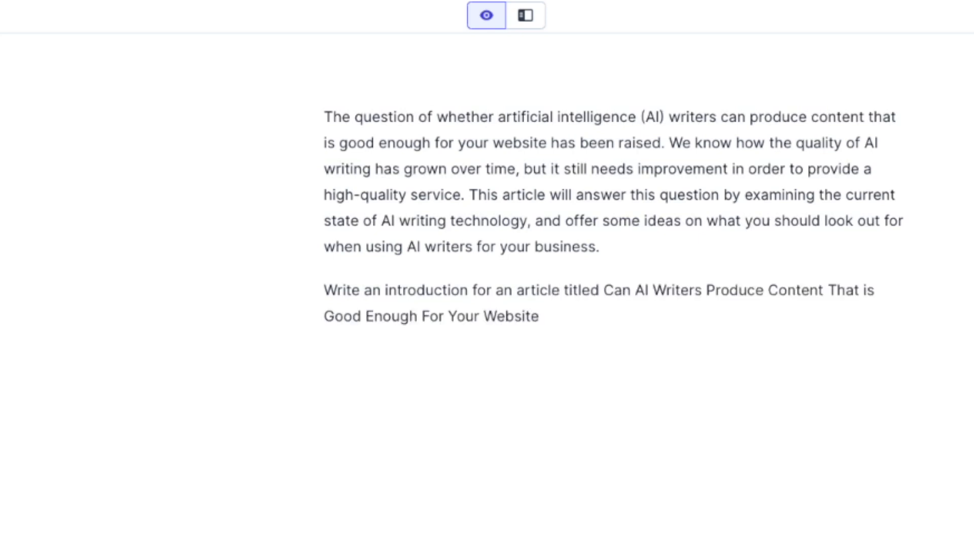
{"action": "key", "text": "ctrl+shift+Up"}
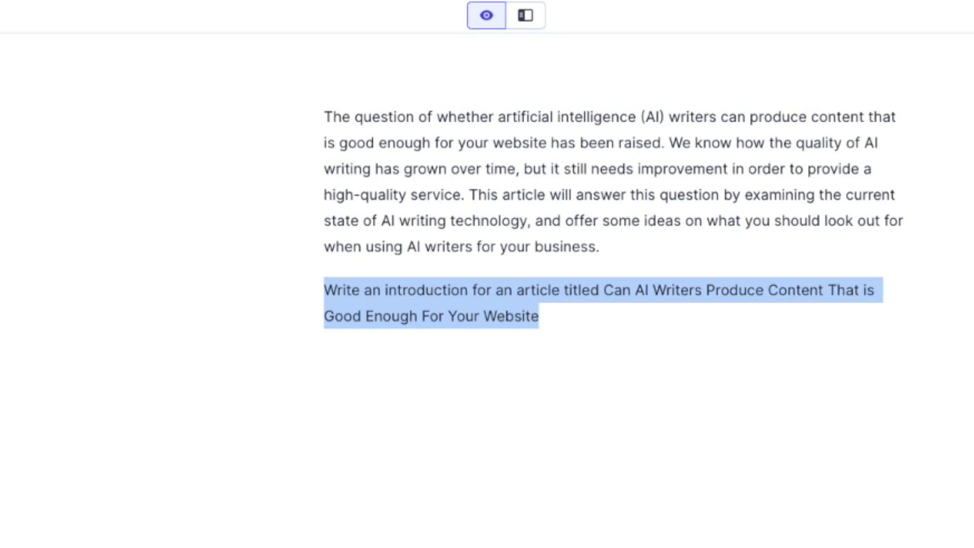
{"action": "key", "text": "ctrl+Return"}
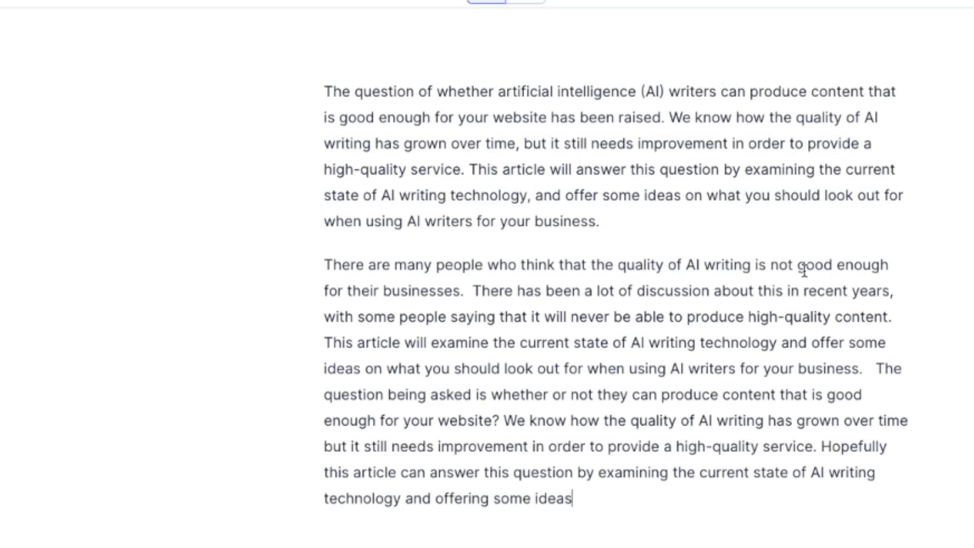
Trim the second introduction's extra space and its ending from "The question being asked" onward, and delete the whole first introduction paragraph.
{"action": "left_click", "coordinate": [466, 294]}
{"action": "key", "text": "BackSpace"}
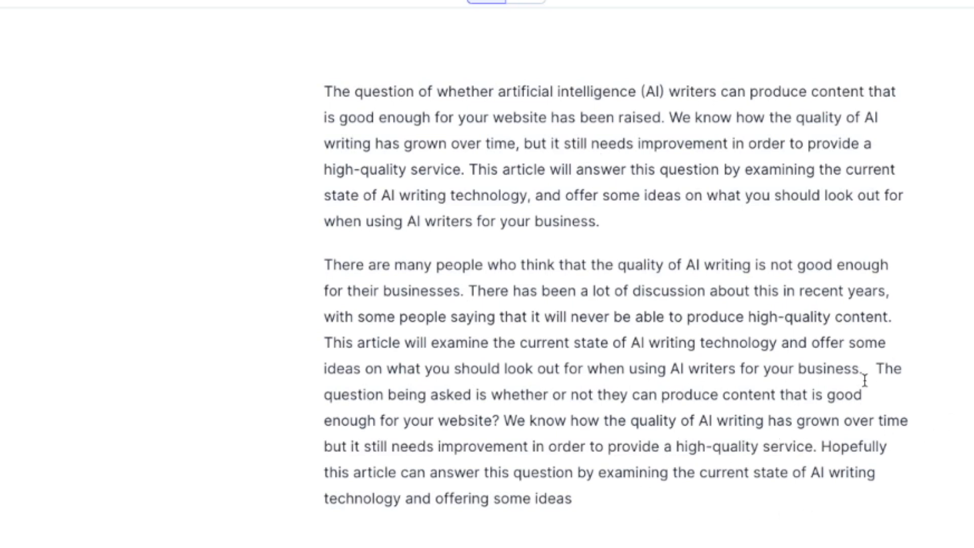
{"action": "left_click_drag", "start_coordinate": [875, 368], "coordinate": [951, 507]}
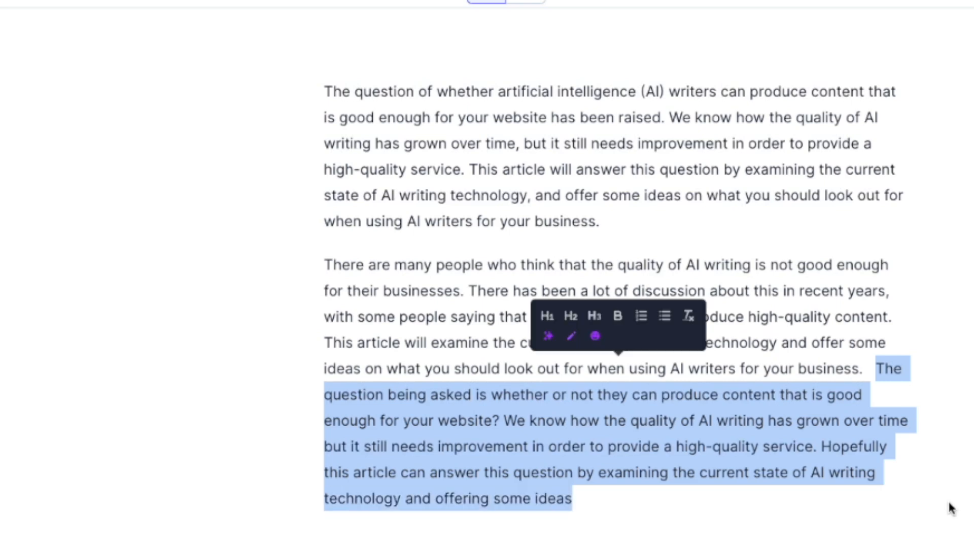
{"action": "key", "text": "BackSpace"}
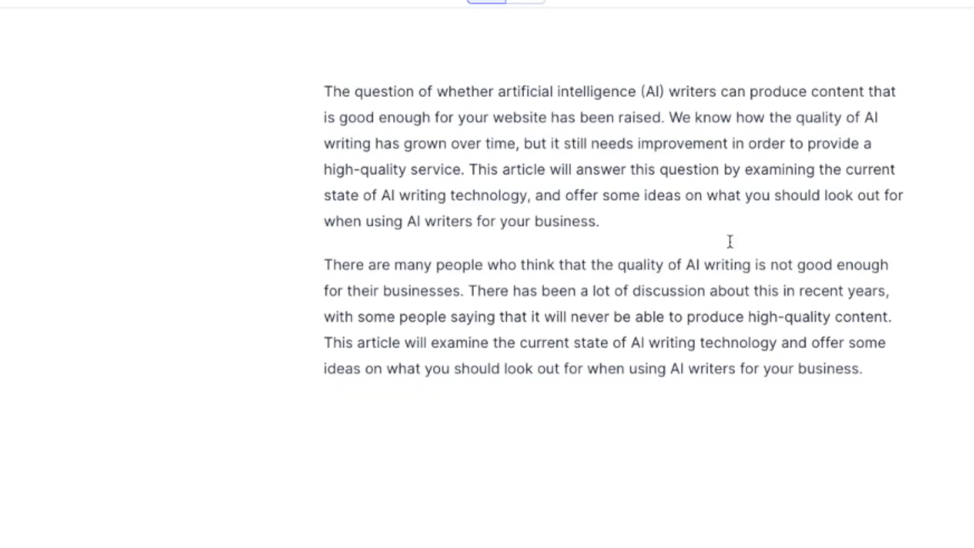
{"action": "left_click_drag", "start_coordinate": [659, 213], "coordinate": [298, 85]}
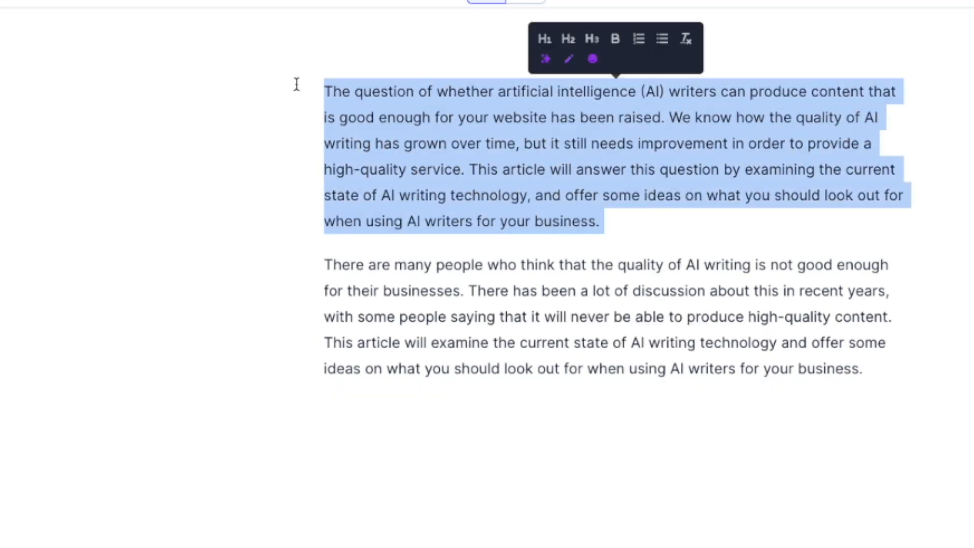
{"action": "key", "text": "BackSpace"}
Below the introduction, add and run the command "Write an outline for an article titled Can AI Writers Produce Content That is Good Enough For Your Website".
{"action": "key", "text": "Down"}
{"action": "key", "text": "Down"}
{"action": "key", "text": "Down"}
{"action": "key", "text": "Down"}
{"action": "key", "text": "Down"}
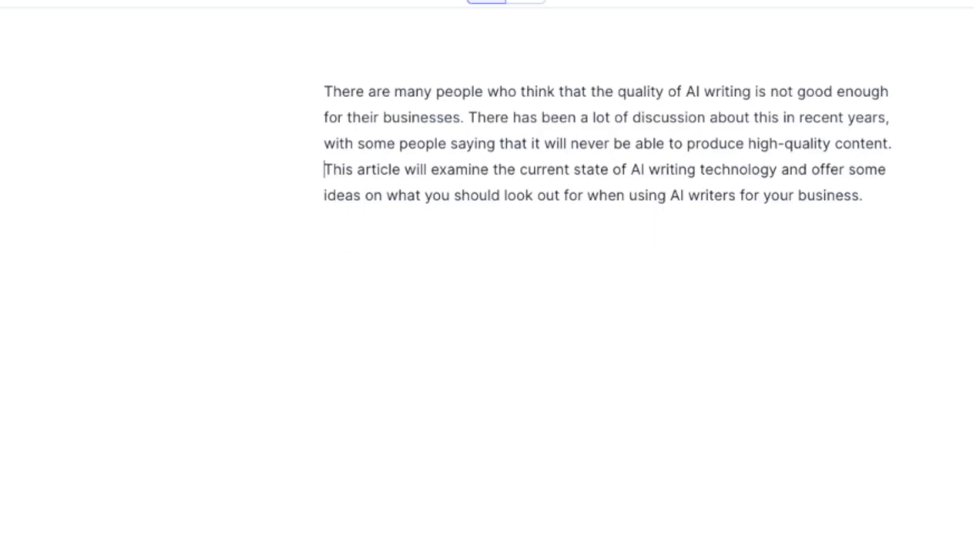
{"action": "key", "text": "Return"}
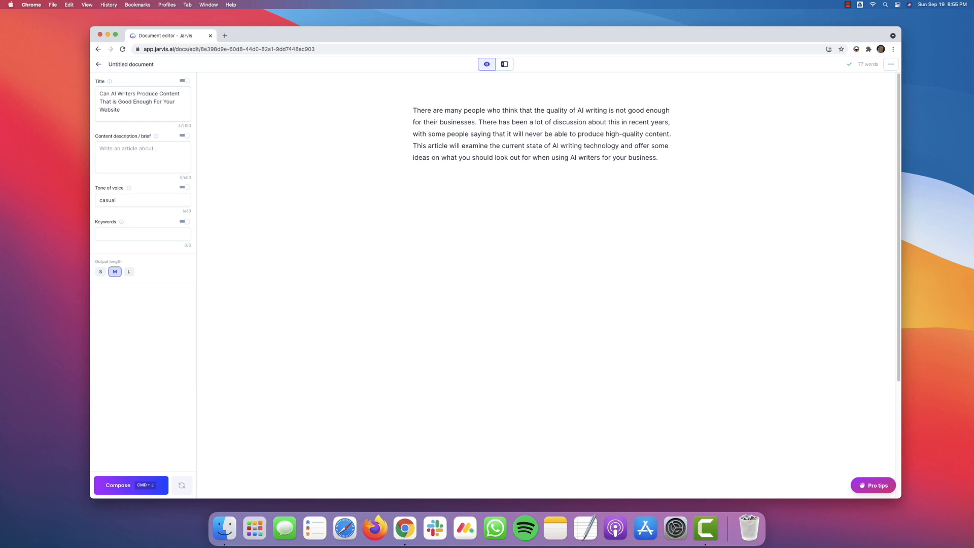
{"action": "type", "text": "Write an outline for an article titled"}
{"action": "type", "text": "Can AI Writers Produce Content That is Good Enough For Your Website"}
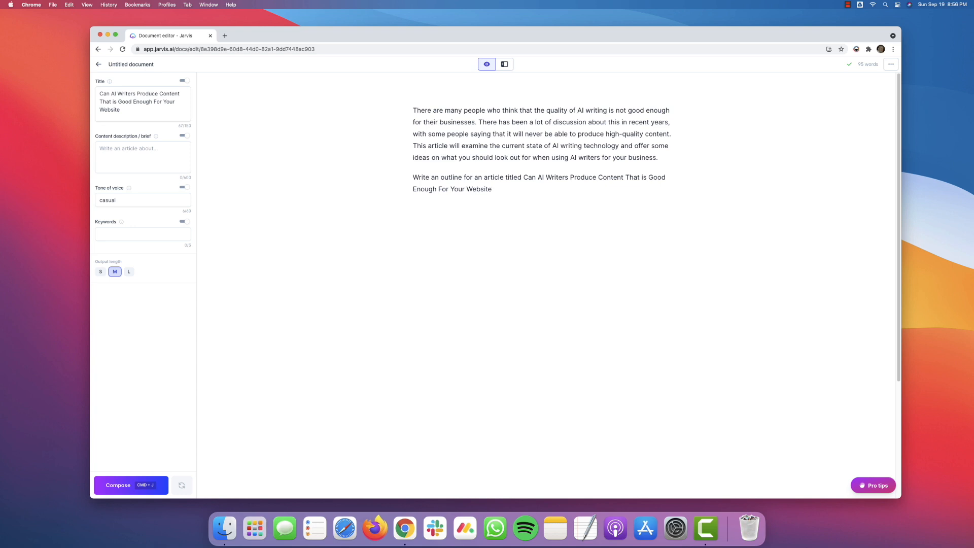
{"action": "key", "text": "cmd+j"}
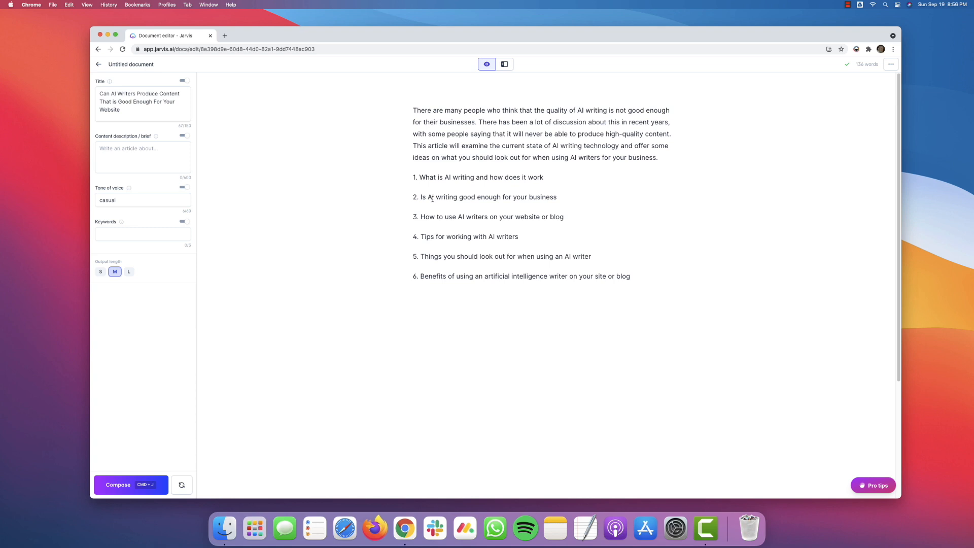
Remove the number from the first outline item, "What is AI writing and how does it work", and format it as an H2 heading.
{"action": "key", "text": "BackSpace"}
{"action": "key", "text": "BackSpace"}
{"action": "key", "text": "BackSpace"}
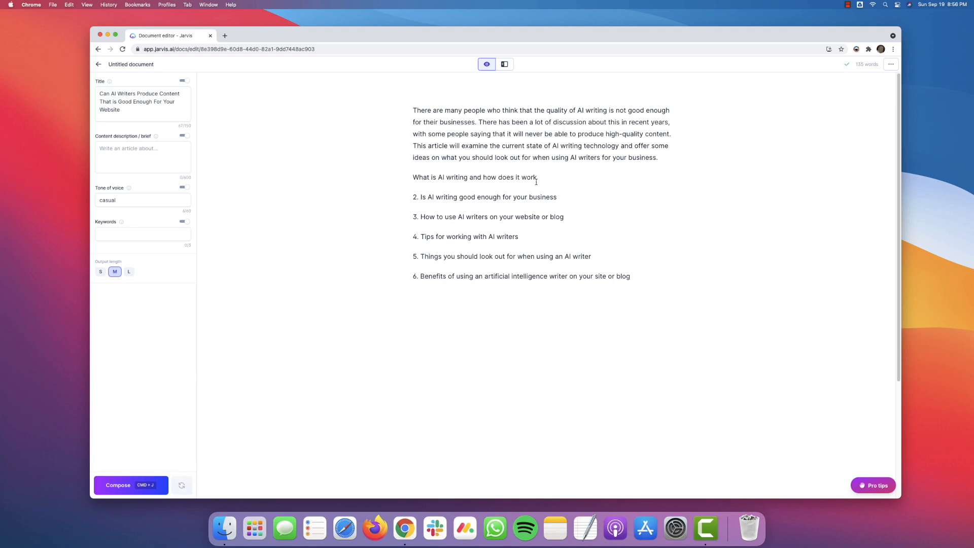
{"action": "left_click_drag", "start_coordinate": [536, 177], "coordinate": [397, 171]}
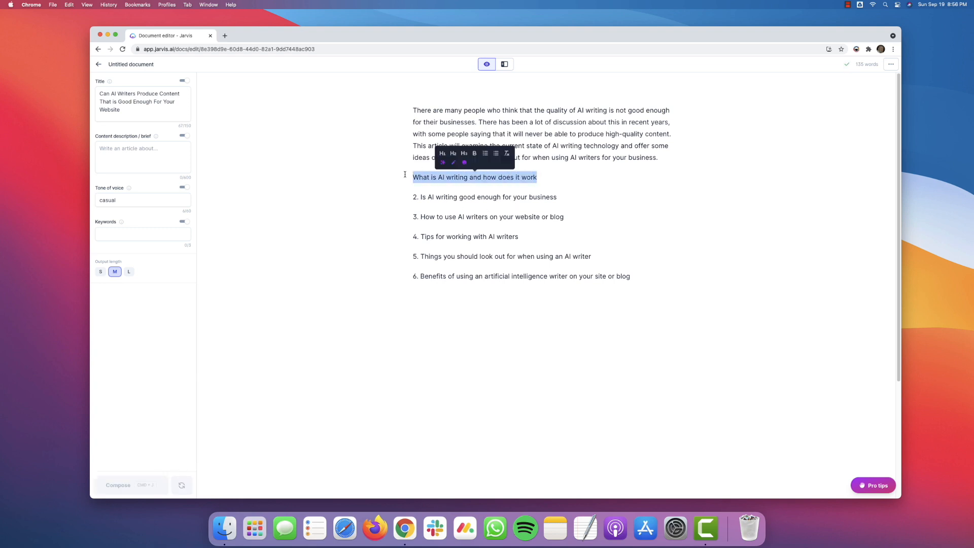
{"action": "left_click", "coordinate": [454, 153]}
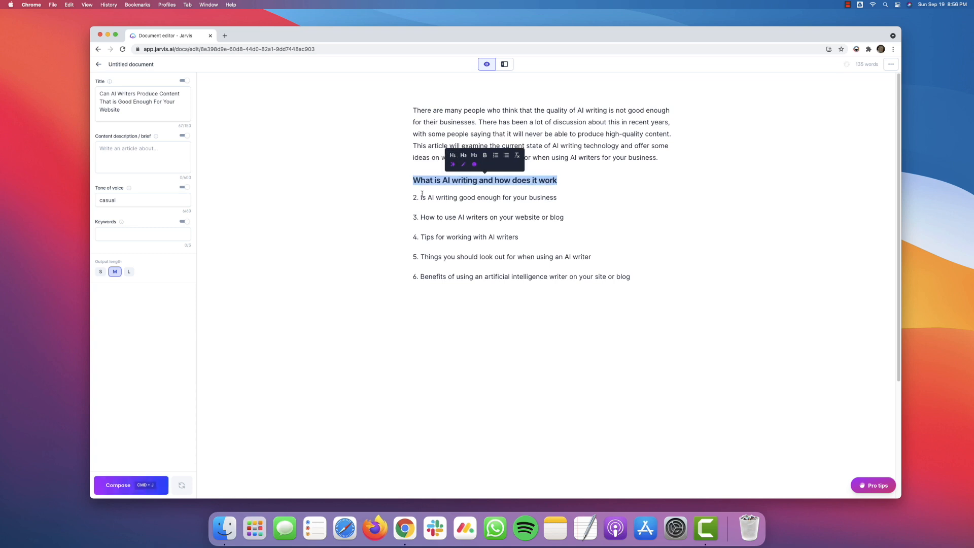
Remove the number from "Is AI writing good enough for your business" and format it as an H2 heading.
{"action": "left_click_drag", "start_coordinate": [413, 197], "coordinate": [550, 198]}
{"action": "key", "text": "BackSpace"}
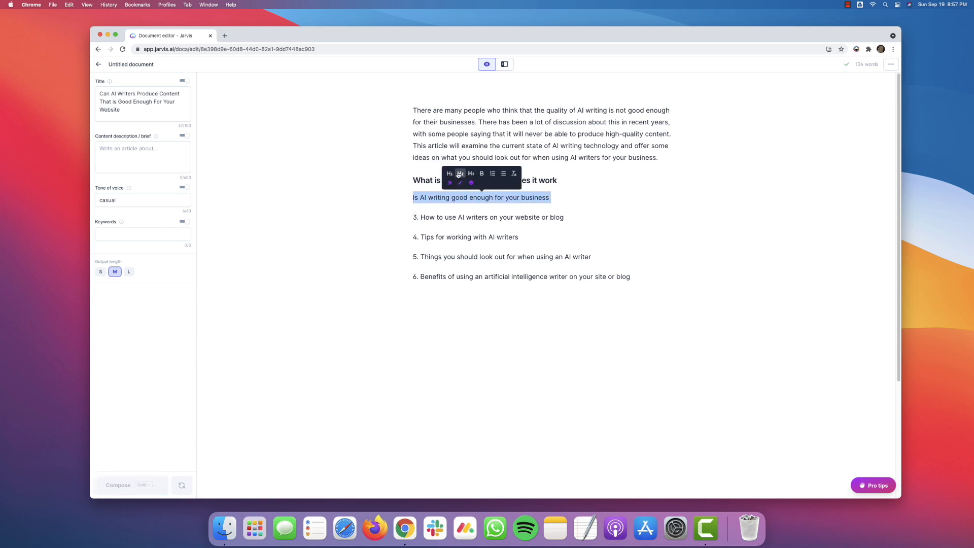
{"action": "left_click", "coordinate": [460, 173]}
Remove the number from "How to use AI writers on your website or blog" and format it as an H2 heading.
{"action": "left_click", "coordinate": [421, 213]}
{"action": "key", "text": "BackSpace"}
{"action": "key", "text": "BackSpace"}
{"action": "key", "text": "BackSpace"}
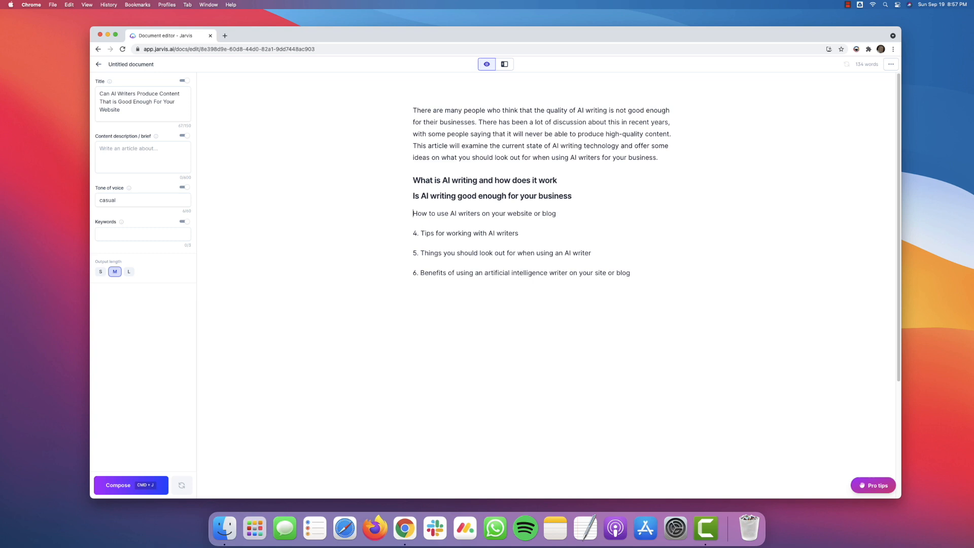
{"action": "left_click_drag", "start_coordinate": [556, 213], "coordinate": [513, 229]}
{"action": "left_click", "coordinate": [463, 189]}
Remove the number from "Tips for working with AI writers" and format it as an H2 heading.
{"action": "left_click", "coordinate": [421, 229]}
{"action": "key", "text": "BackSpace"}
{"action": "key", "text": "BackSpace"}
{"action": "key", "text": "BackSpace"}
{"action": "left_click", "coordinate": [441, 205]}
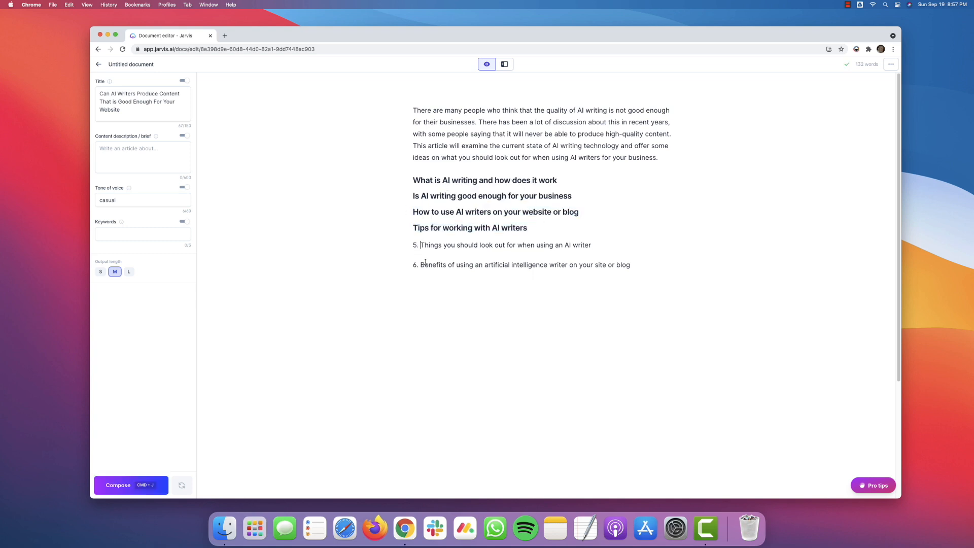
Remove the number from "Things you should look out for when using an AI writer" and format it as an H2 heading.
{"action": "left_click", "coordinate": [420, 249]}
{"action": "key", "text": "BackSpace"}
{"action": "key", "text": "BackSpace"}
{"action": "key", "text": "BackSpace"}
{"action": "mouse_move", "coordinate": [413, 249]}
{"action": "left_mouse_down"}
{"action": "mouse_move", "coordinate": [592, 250]}
{"action": "mouse_move", "coordinate": [413, 260]}
{"action": "left_mouse_up"}
{"action": "left_click", "coordinate": [478, 225]}
Remove the number from "Benefits of using an artificial intelligence writer on your site or blog" and format it as an H2 heading.
{"action": "left_click", "coordinate": [421, 261]}
{"action": "key", "text": "BackSpace"}
{"action": "key", "text": "BackSpace"}
{"action": "key", "text": "BackSpace"}
{"action": "left_click", "coordinate": [496, 236]}
Insert an empty line between each pair of consecutive section headings to make room for body text.
{"action": "left_click", "coordinate": [565, 181]}
{"action": "key", "text": "Return"}
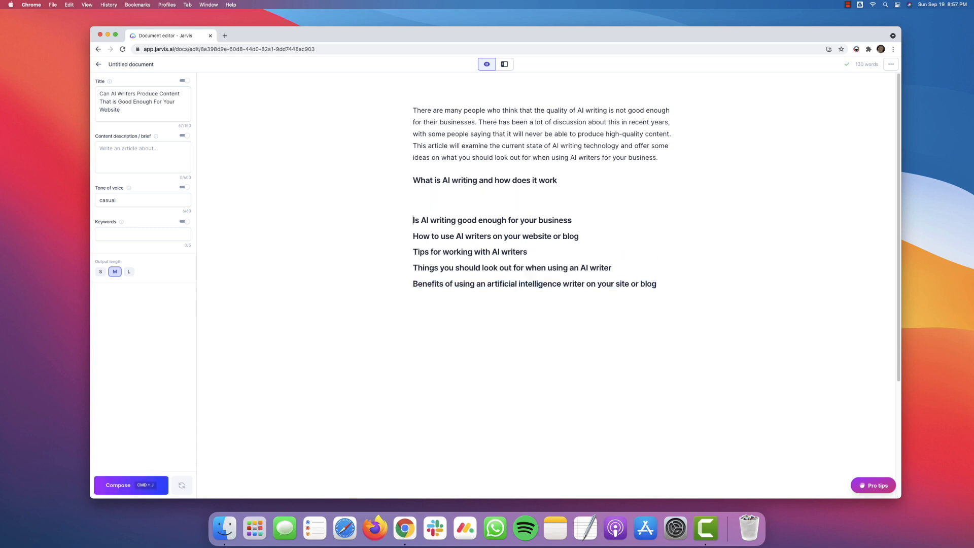
{"action": "left_click", "coordinate": [414, 236]}
{"action": "key", "text": "Return"}
{"action": "key", "text": "Return"}
{"action": "key", "text": "Down"}
{"action": "key", "text": "Return"}
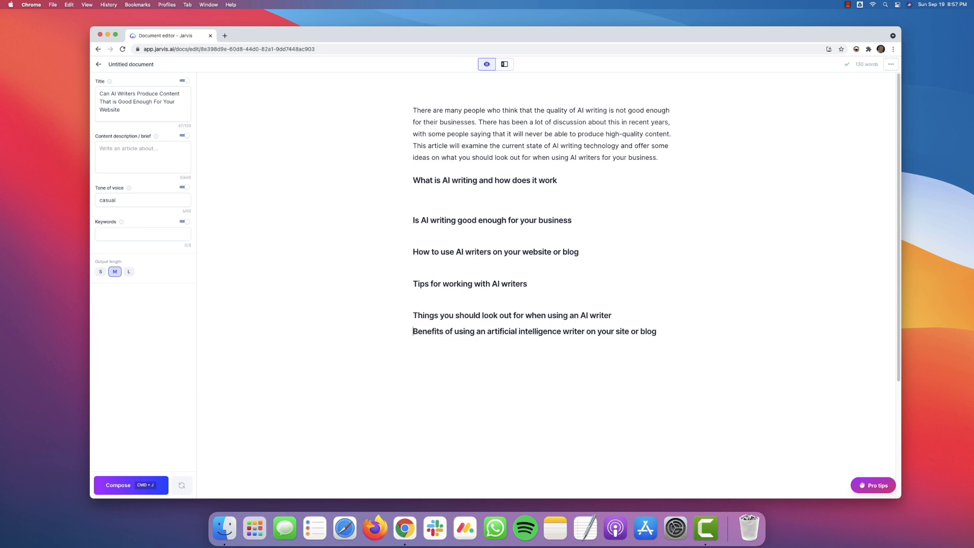
{"action": "key", "text": "Down"}
{"action": "key", "text": "Return"}
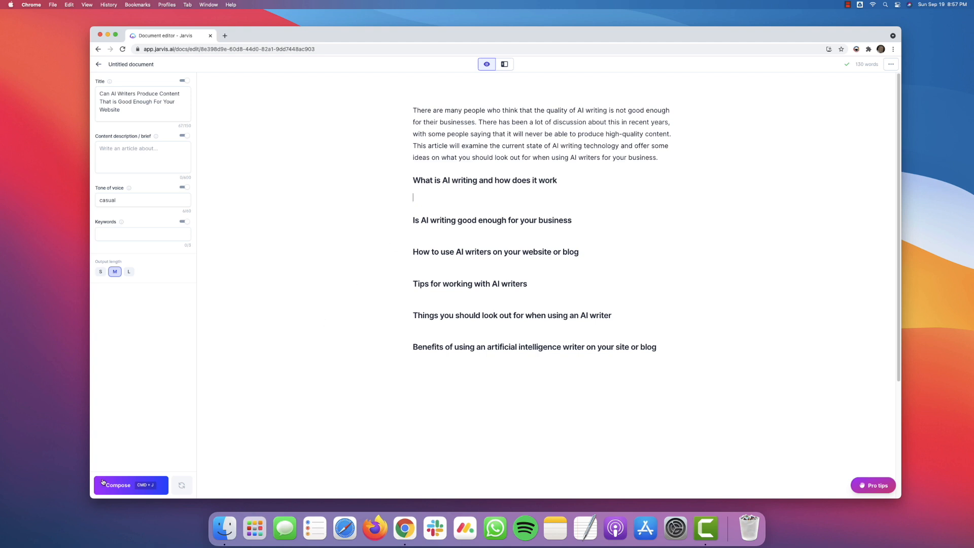
Compose body text under "What is AI writing and how does it work" and remove its stray question mark line, keeping the opening word "The".
{"action": "left_click", "coordinate": [483, 197]}
{"action": "left_click", "coordinate": [121, 488]}
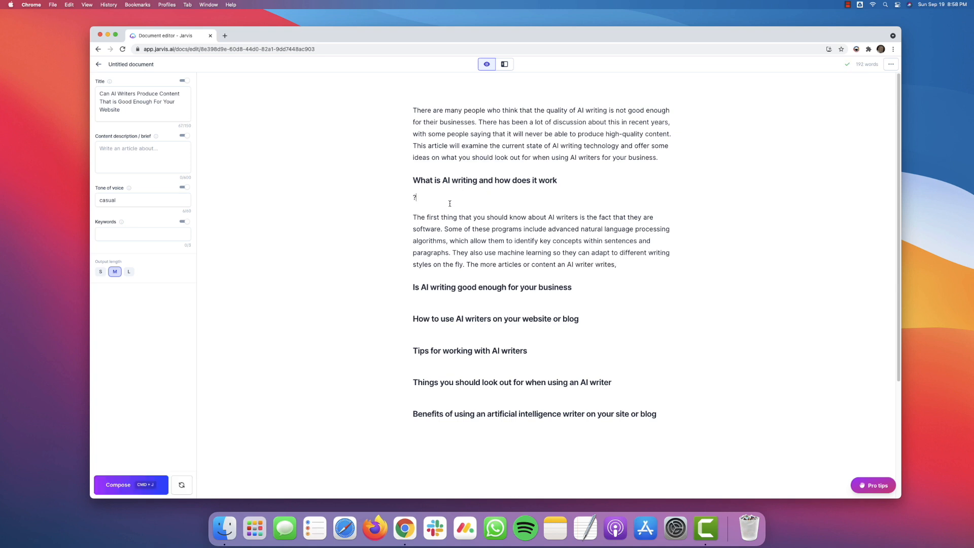
{"action": "key", "text": "BackSpace"}
{"action": "key", "text": "Delete"}
{"action": "key", "text": "Delete"}
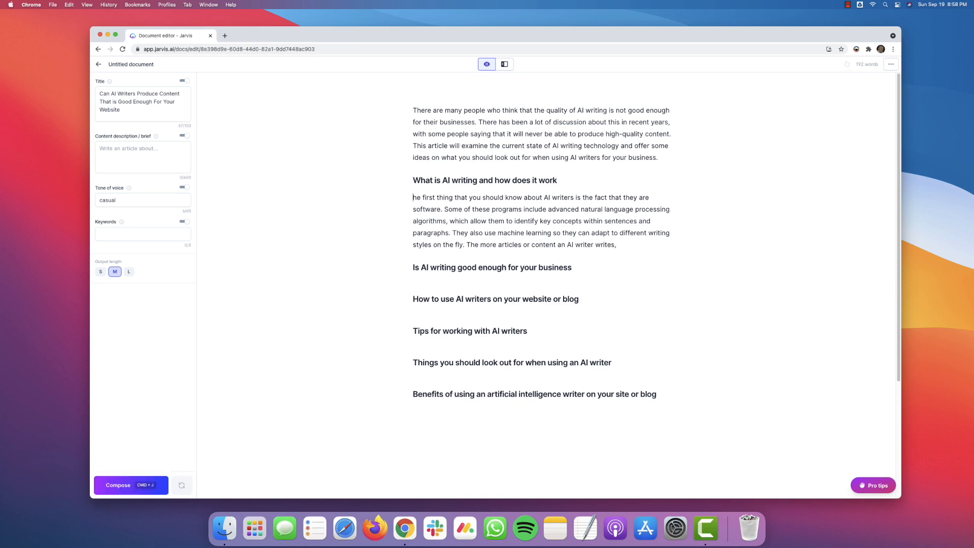
{"action": "type", "text": "T"}
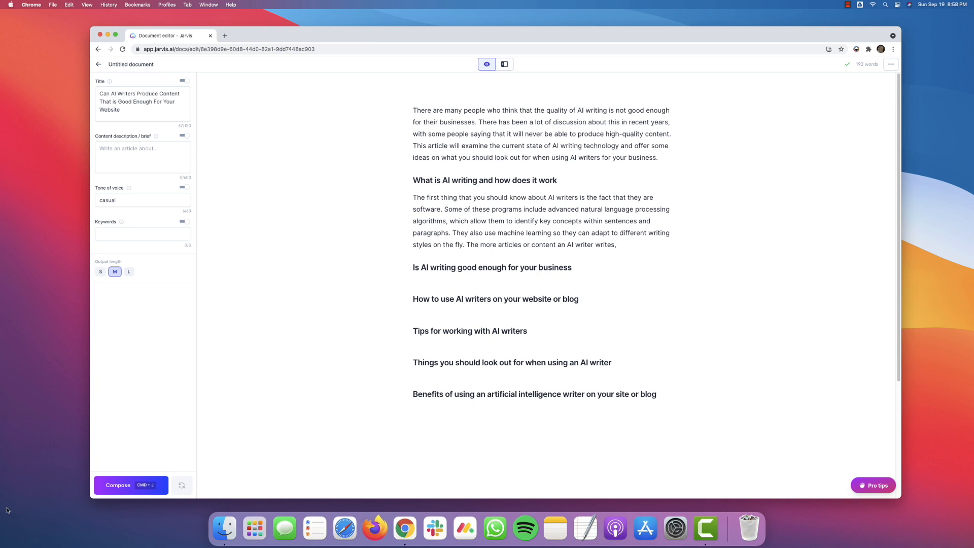
Compose a continuation of the first section's text and delete the extra space after "writes,".
{"action": "left_click", "coordinate": [117, 485]}
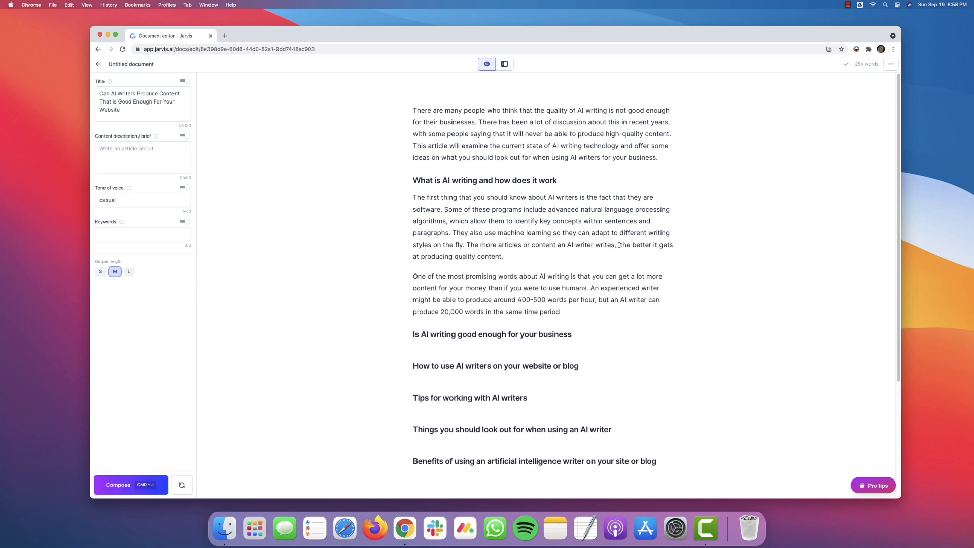
{"action": "left_click_drag", "start_coordinate": [615, 244], "coordinate": [620, 245]}
{"action": "key", "text": "BackSpace"}
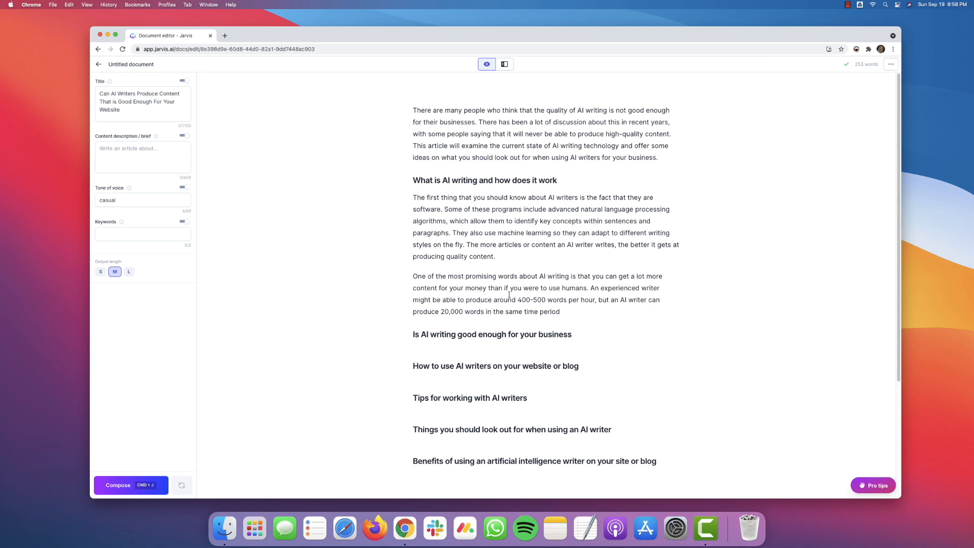
Replace "words about" with "benefits of" in the sentence beginning "One of the most promising".
{"action": "left_click_drag", "start_coordinate": [499, 277], "coordinate": [518, 276]}
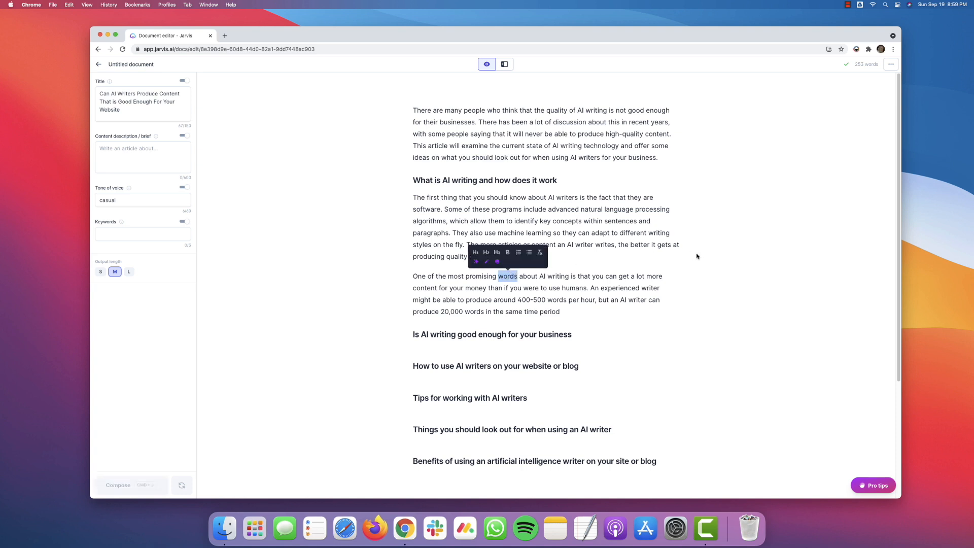
{"action": "type", "text": "benefits"}
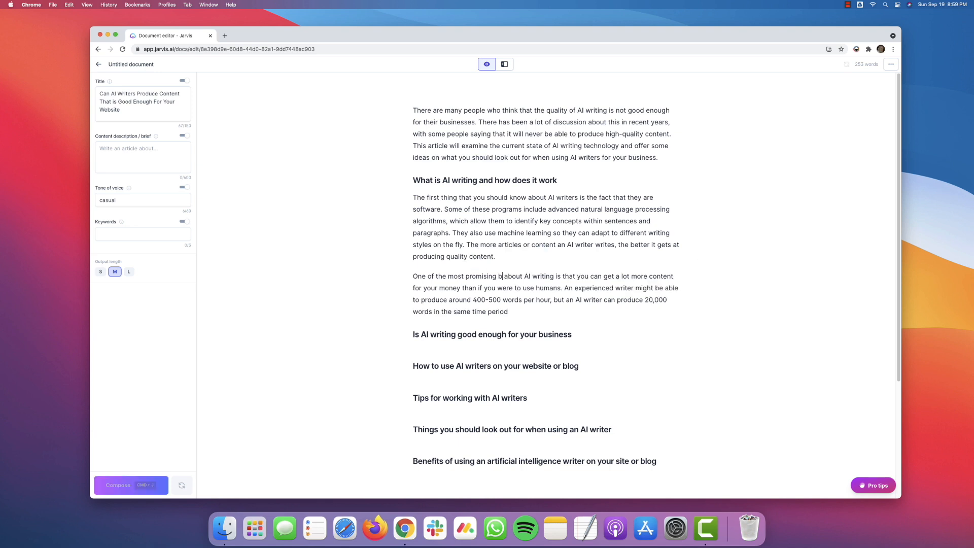
{"action": "key", "text": "Delete"}
{"action": "key", "text": "Delete"}
{"action": "key", "text": "Delete"}
{"action": "key", "text": "Delete"}
{"action": "key", "text": "Delete"}
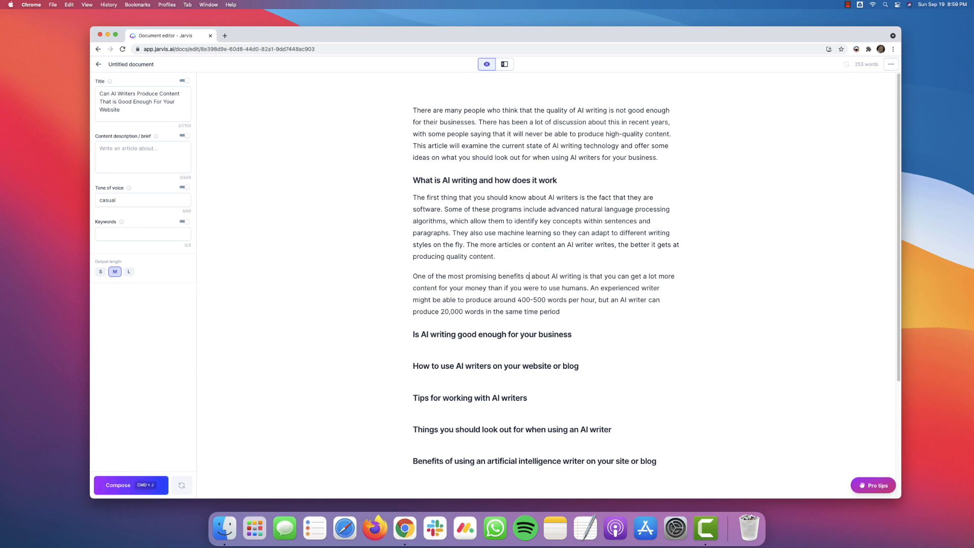
{"action": "type", "text": "of"}
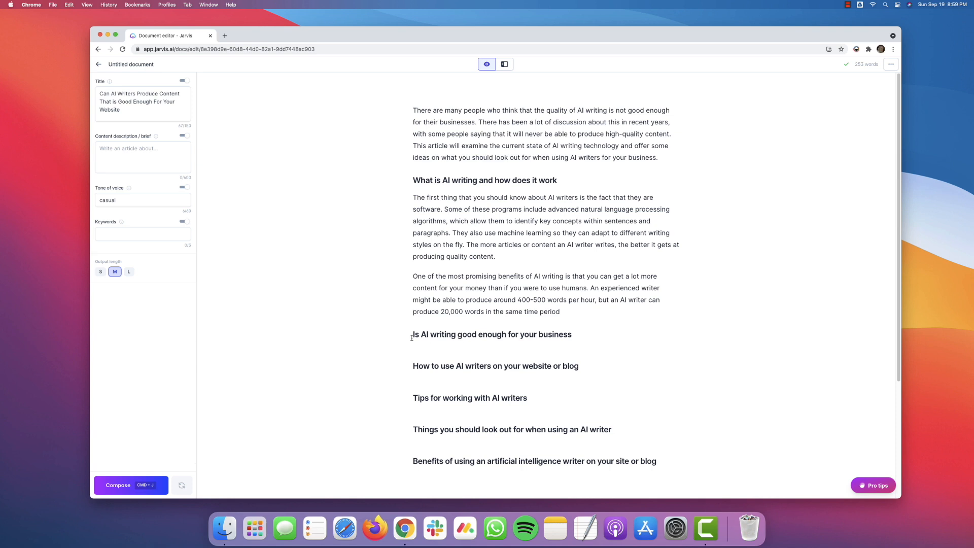
End the sentence "in the same time period" with a period and start a new paragraph below it.
{"action": "left_click", "coordinate": [573, 316]}
{"action": "type", "text": "."}
{"action": "key", "text": "Return"}
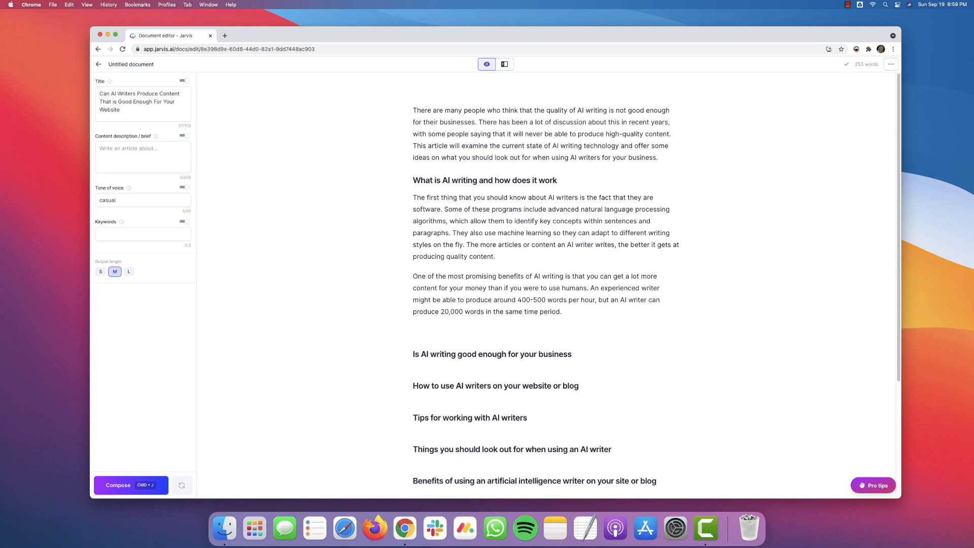
Begin the new paragraph with "AI writers work by" and compose its continuation.
{"action": "type", "text": "Ai"}
{"action": "type", "text": "I writers wor"}
{"action": "type", "text": "k by"}
{"action": "left_click", "coordinate": [133, 479]}
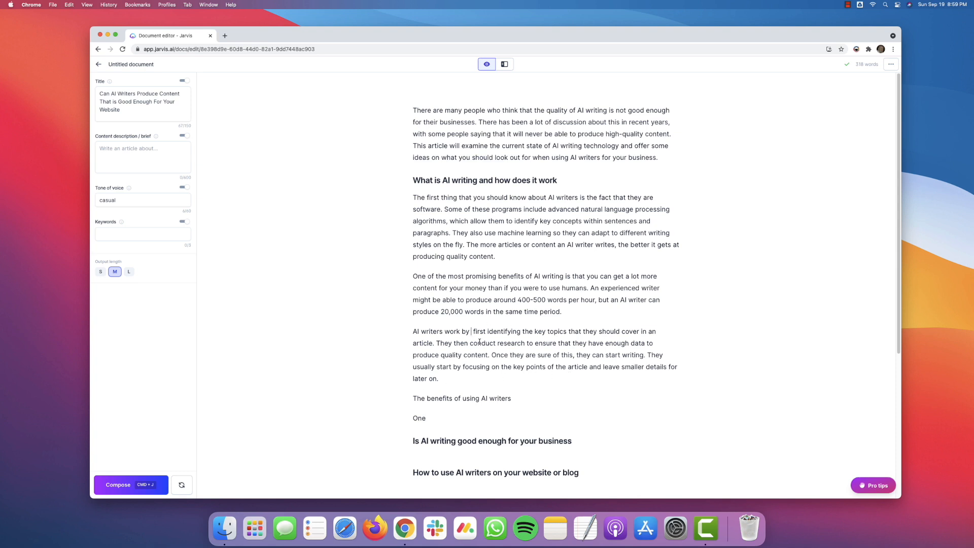
Replace the generated passage with the opening "AI writing software works by" and compose a new continuation.
{"action": "left_click_drag", "start_coordinate": [447, 421], "coordinate": [408, 331]}
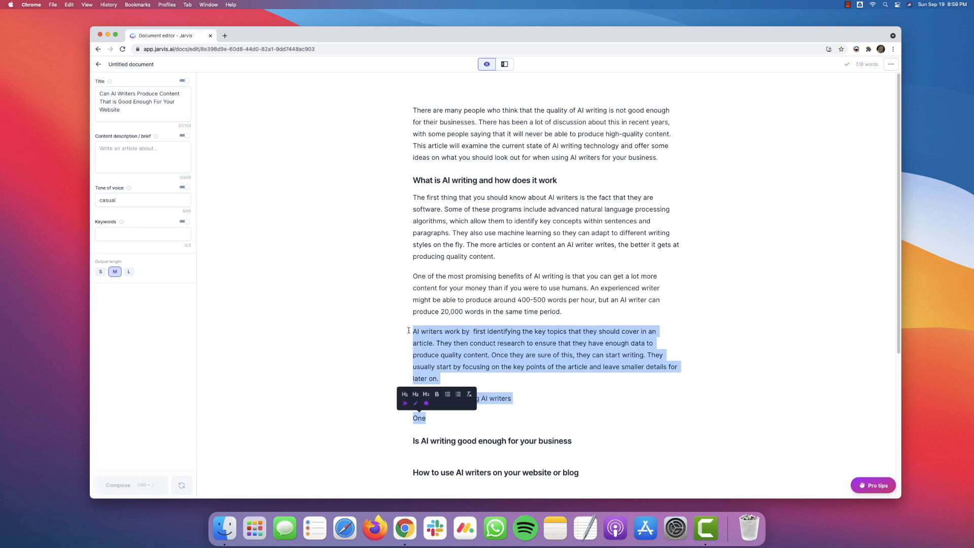
{"action": "left_click", "coordinate": [425, 331]}
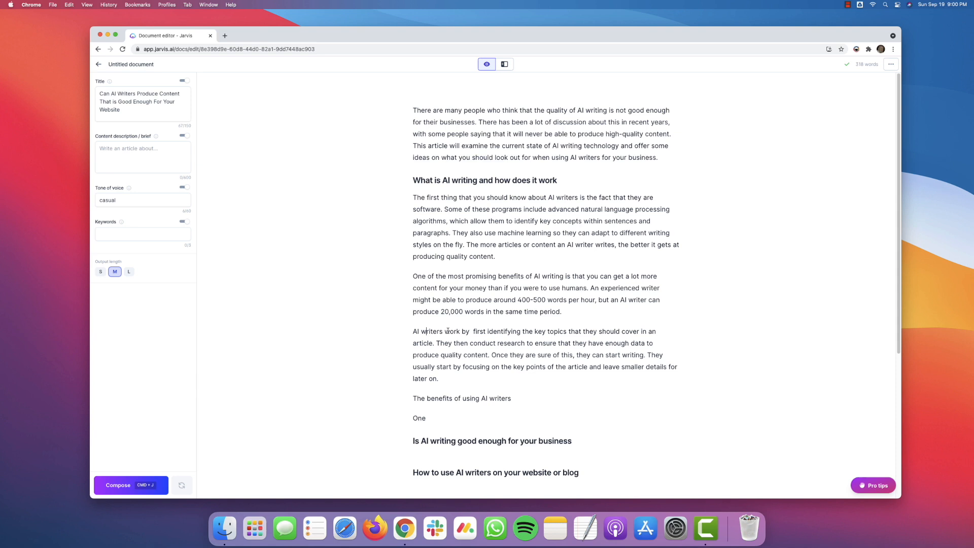
{"action": "left_click_drag", "start_coordinate": [433, 331], "coordinate": [485, 413]}
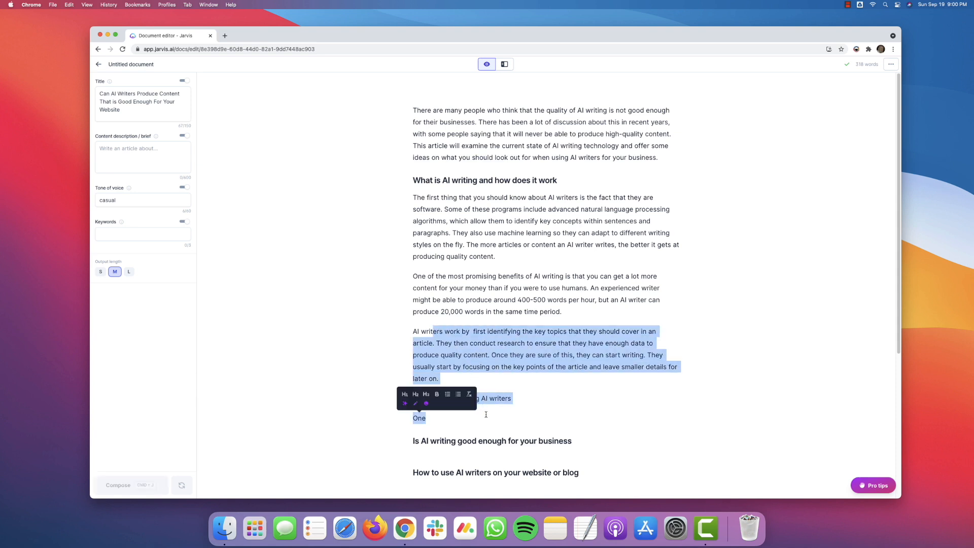
{"action": "key", "text": "BackSpace"}
{"action": "type", "text": "ing sof"}
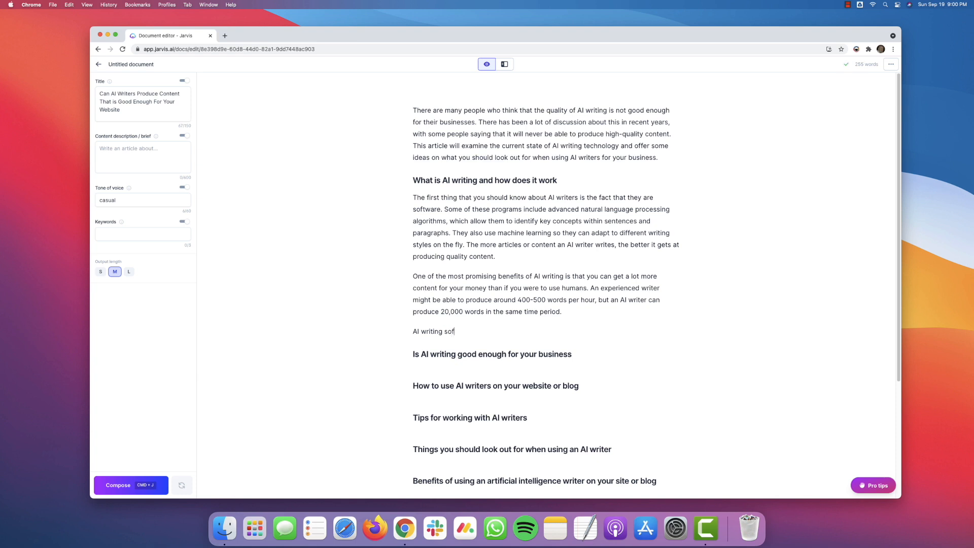
{"action": "type", "text": "tware works by"}
{"action": "left_click", "coordinate": [116, 477]}
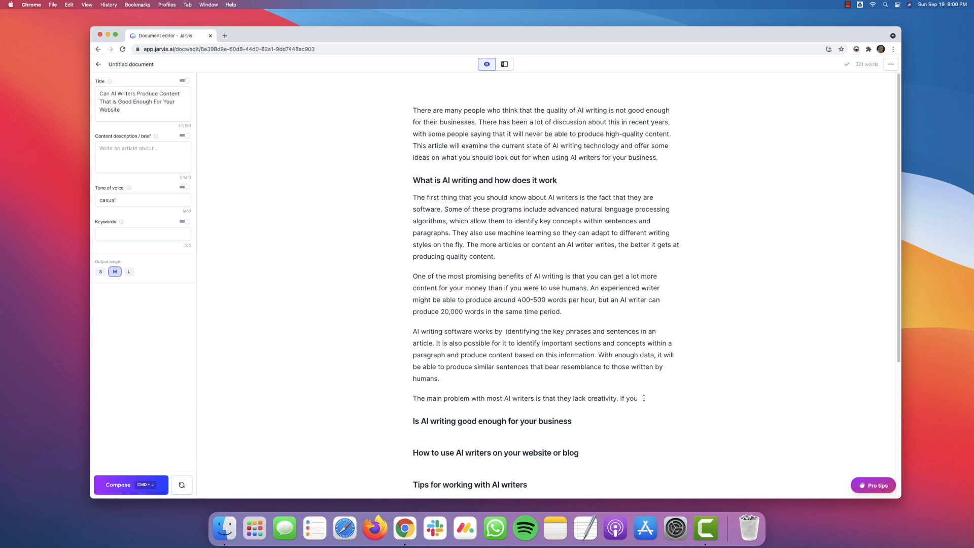
Delete the unfinished paragraph beginning "The main problem with most AI writers" along with its empty line.
{"action": "left_click_drag", "start_coordinate": [643, 398], "coordinate": [423, 392]}
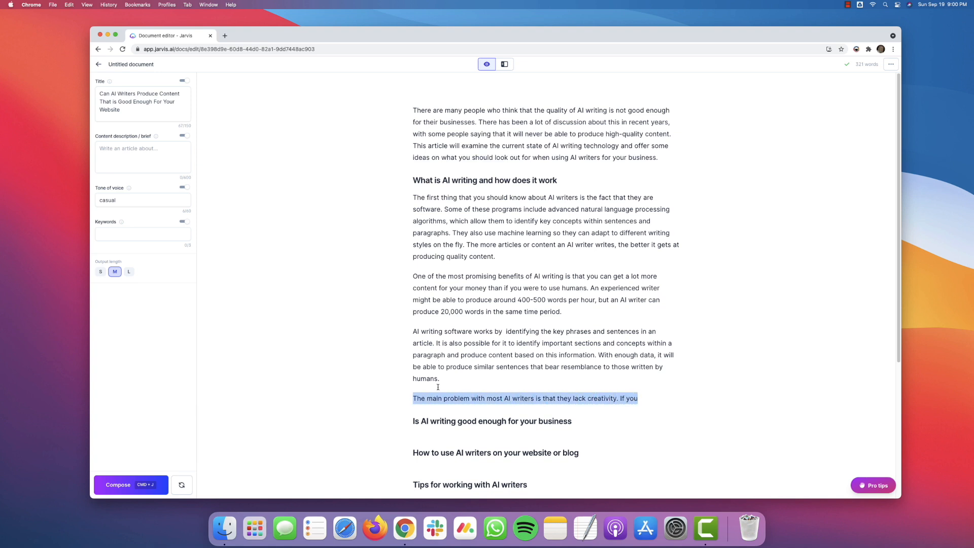
{"action": "key", "text": "BackSpace"}
{"action": "key", "text": "Delete"}
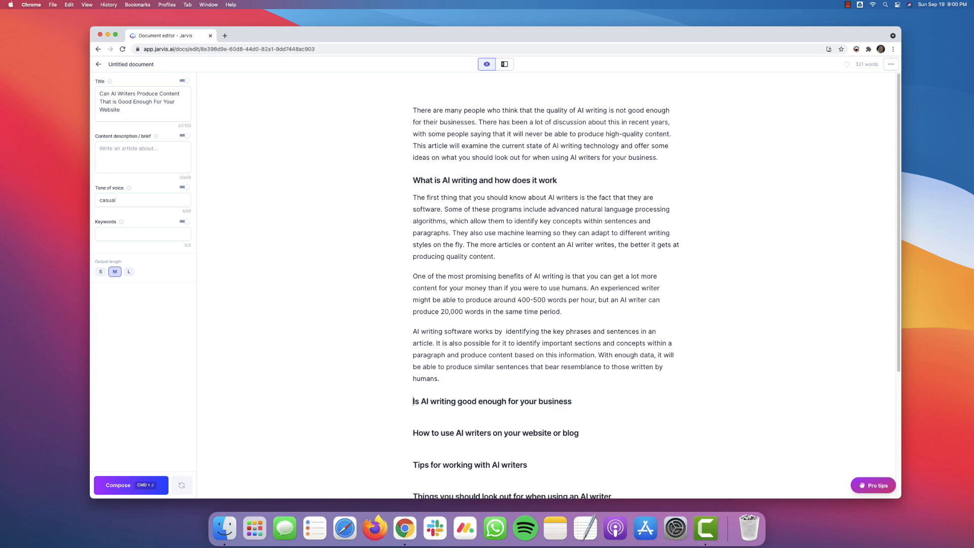
Compose text under "Is AI writing good enough for your business" and delete all of the generated result.
{"action": "scroll", "coordinate": [445, 371], "scroll_direction": "down", "scroll_amount": 3}
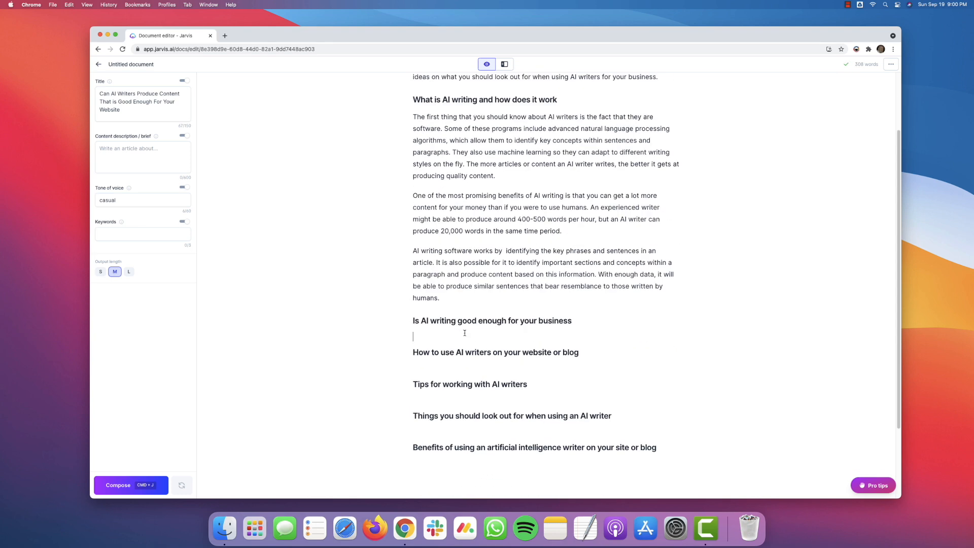
{"action": "key", "text": "super+j"}
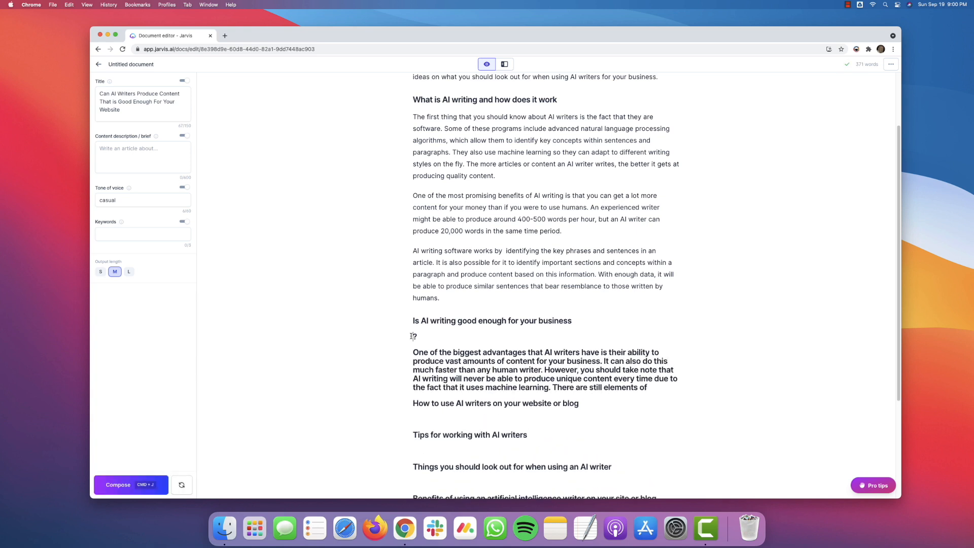
{"action": "left_click_drag", "start_coordinate": [412, 336], "coordinate": [669, 385]}
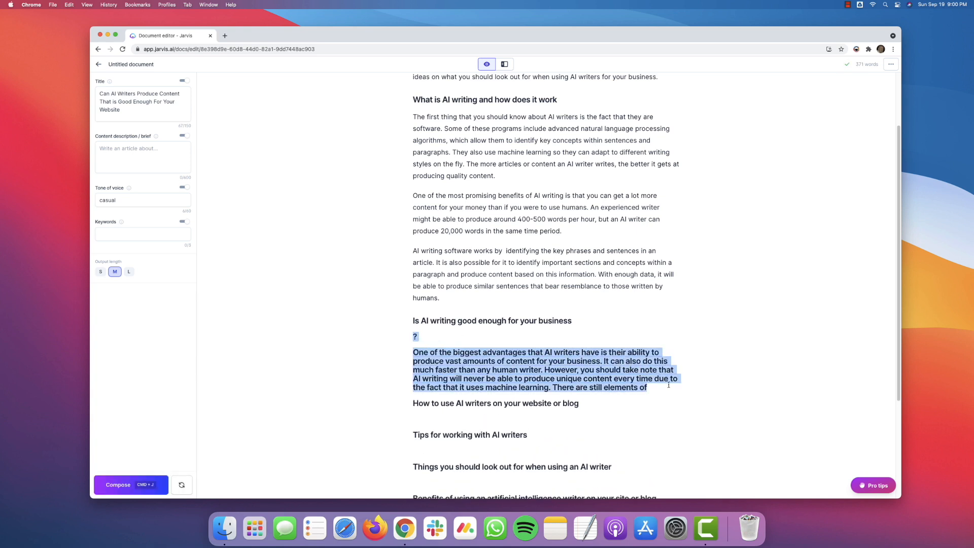
{"action": "key", "text": "BackSpace"}
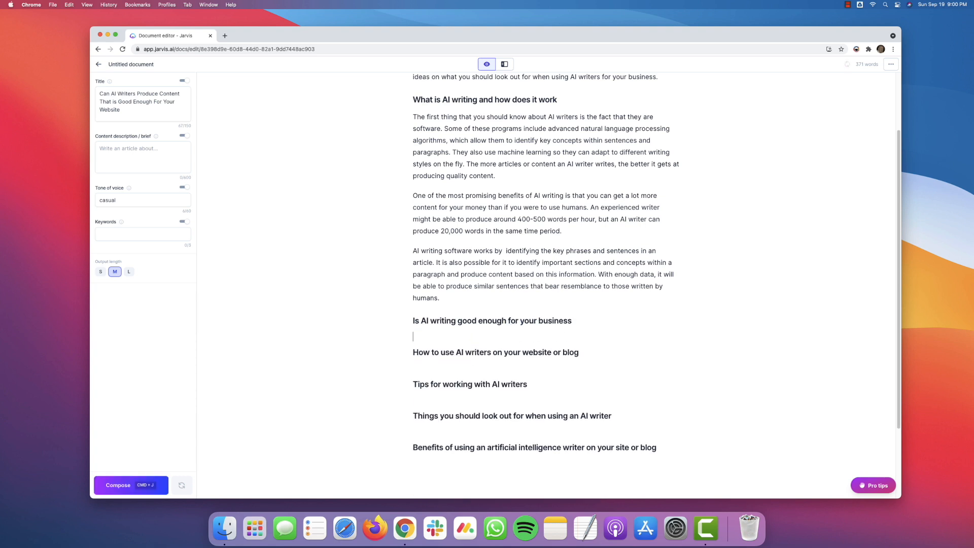
Add another empty line under "Is AI writing good enough for your business" and compose the section's text there.
{"action": "right_click", "coordinate": [421, 339]}
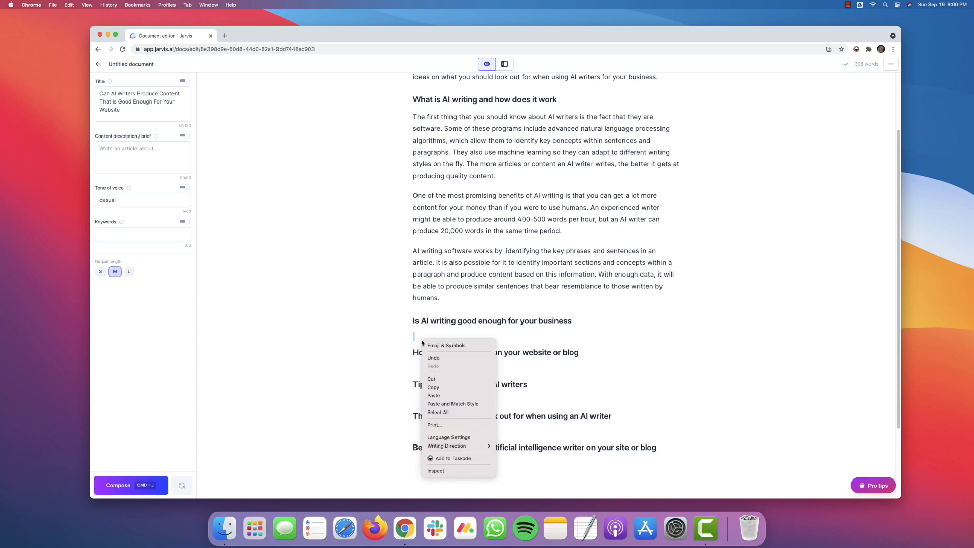
{"action": "left_click", "coordinate": [416, 336]}
{"action": "key", "text": "Return"}
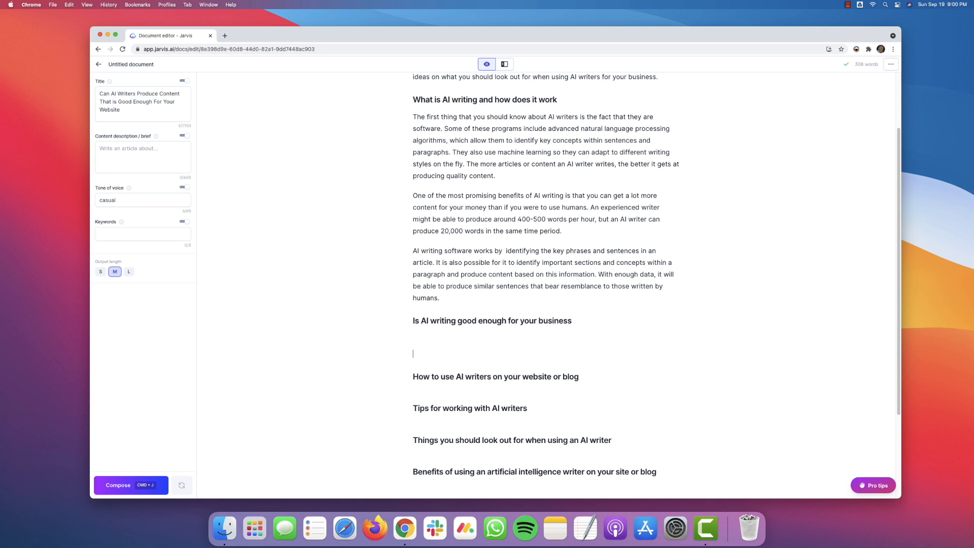
{"action": "key", "text": "super+j"}
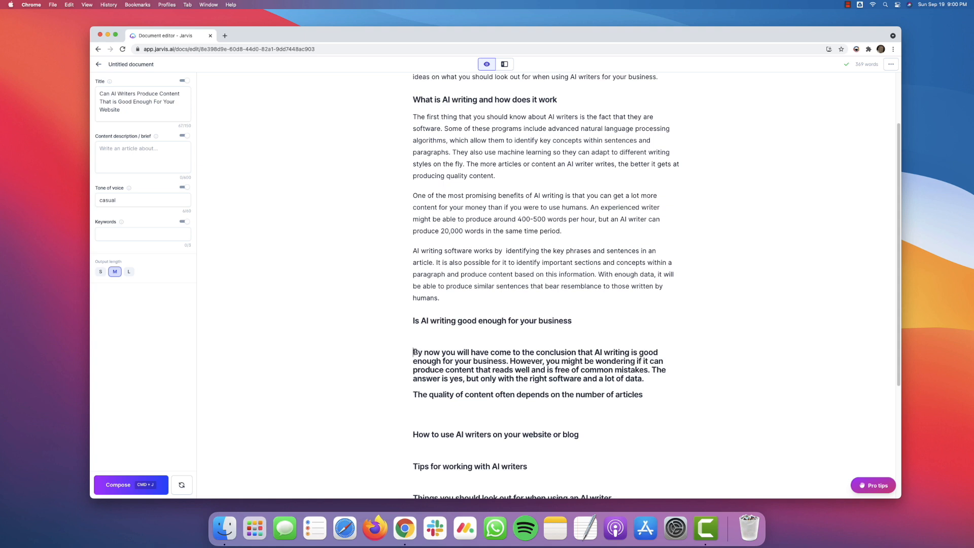
Reset the generated text under "Is AI writing good enough for your business" to plain body style and delete the empty line above it.
{"action": "left_click_drag", "start_coordinate": [420, 354], "coordinate": [603, 395]}
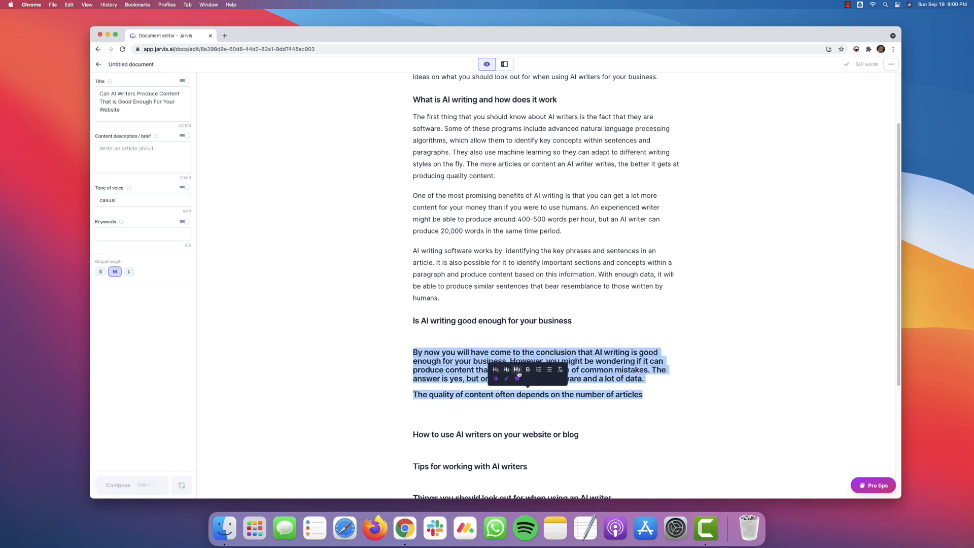
{"action": "left_click", "coordinate": [559, 370]}
{"action": "left_click", "coordinate": [426, 344]}
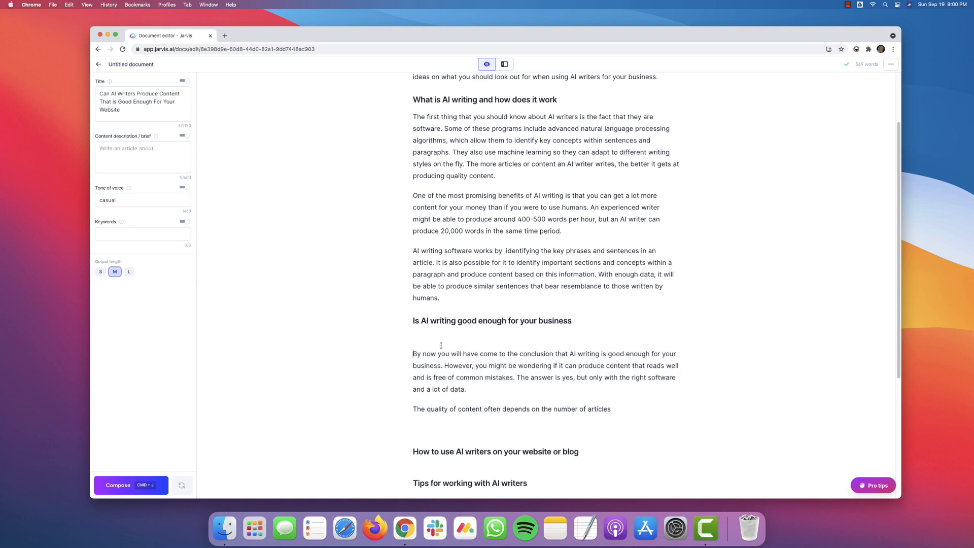
{"action": "key", "text": "Delete"}
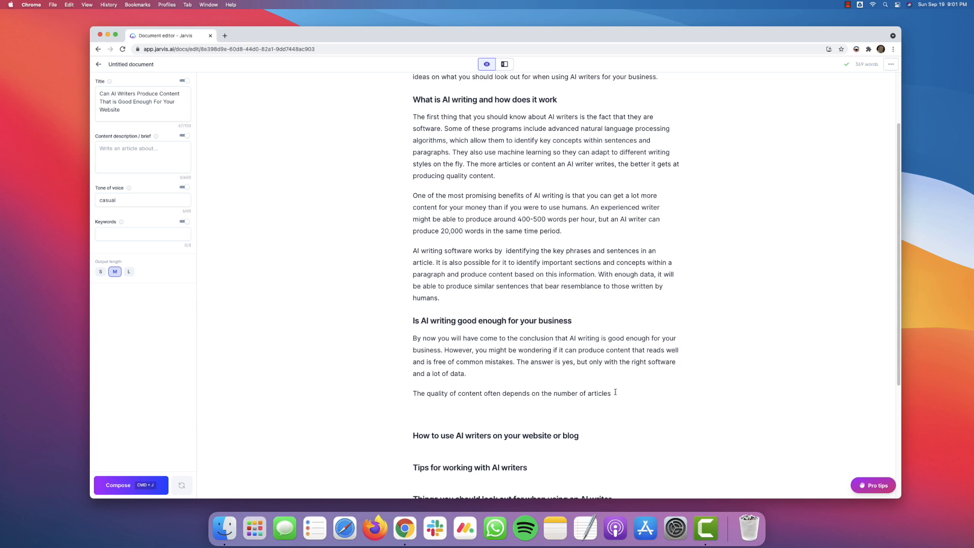
Compose a continuation of the sentence "The quality of content often depends on the number of articles".
{"action": "left_click", "coordinate": [413, 320]}
{"action": "scroll", "coordinate": [560, 343], "scroll_direction": "down", "scroll_amount": 3}
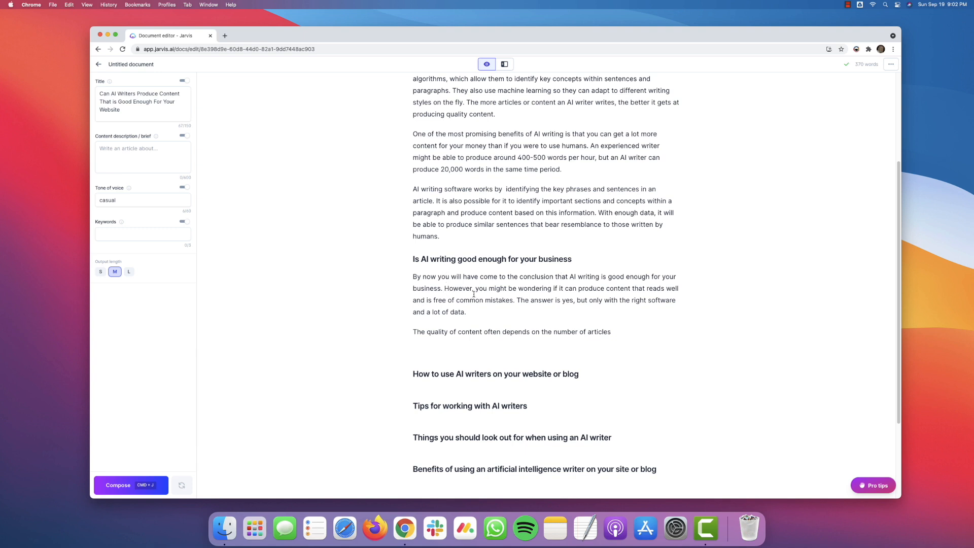
{"action": "left_click", "coordinate": [622, 329]}
{"action": "left_click", "coordinate": [111, 484]}
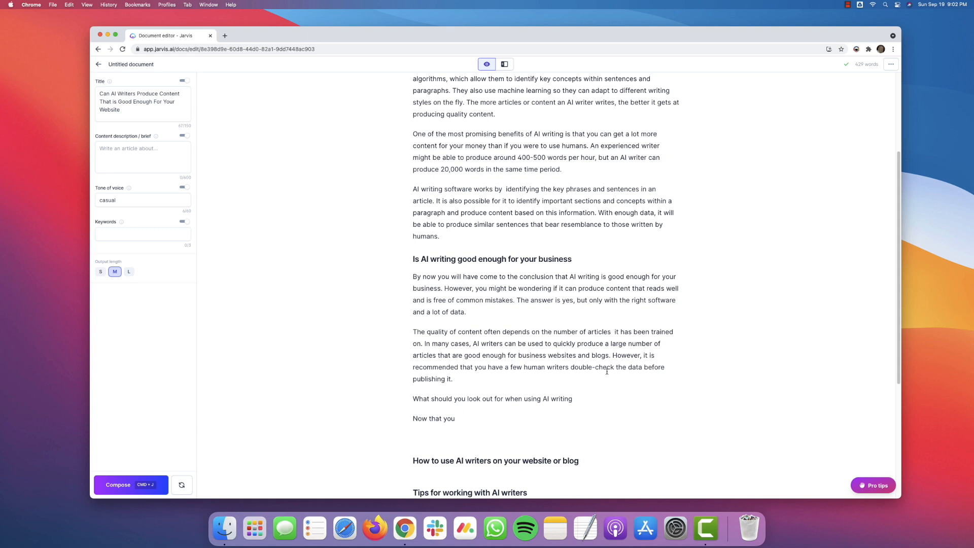
Delete the generated lines "What should you look out for when using AI writing" and "Now that you" along with the empty lines there.
{"action": "scroll", "coordinate": [607, 371], "scroll_direction": "down", "scroll_amount": 3}
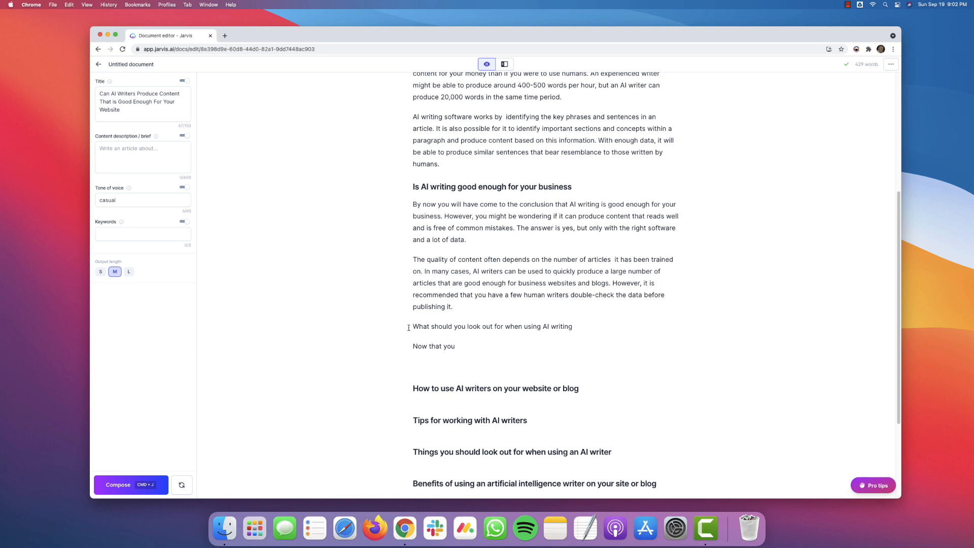
{"action": "left_click_drag", "start_coordinate": [408, 329], "coordinate": [491, 344]}
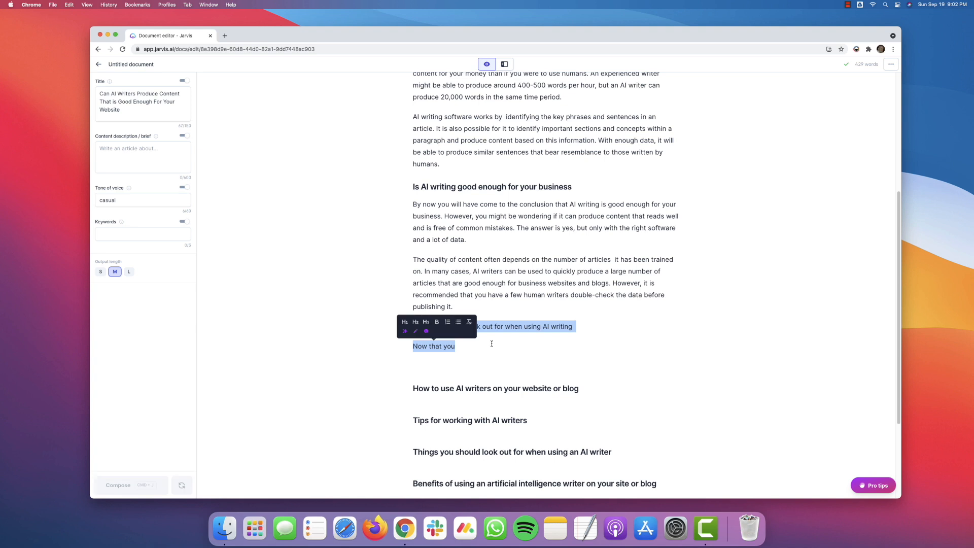
{"action": "key", "text": "BackSpace"}
{"action": "key", "text": "Delete"}
{"action": "key", "text": "Delete"}
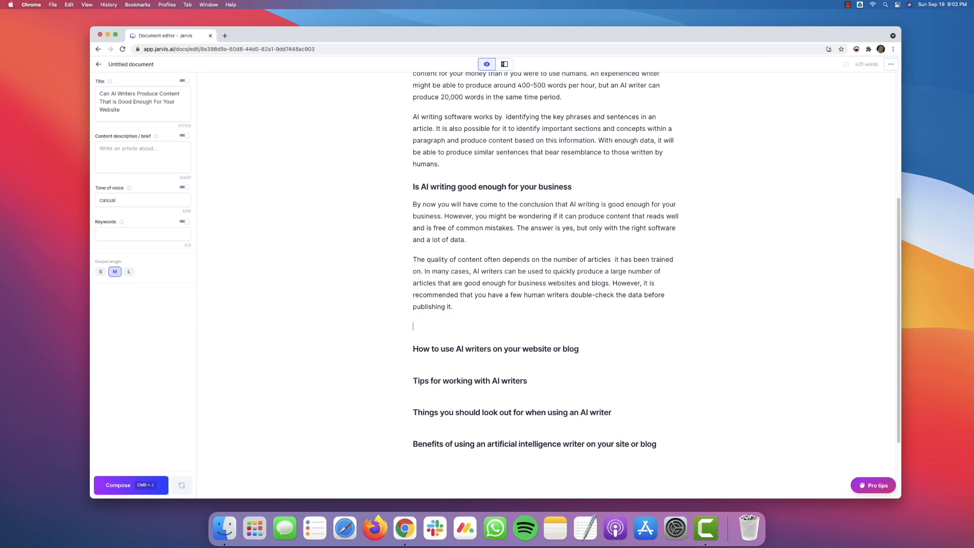
Compose text under "How to use AI writers on your website or blog" and tidy it into plain body text directly beneath the heading.
{"action": "left_click", "coordinate": [542, 345]}
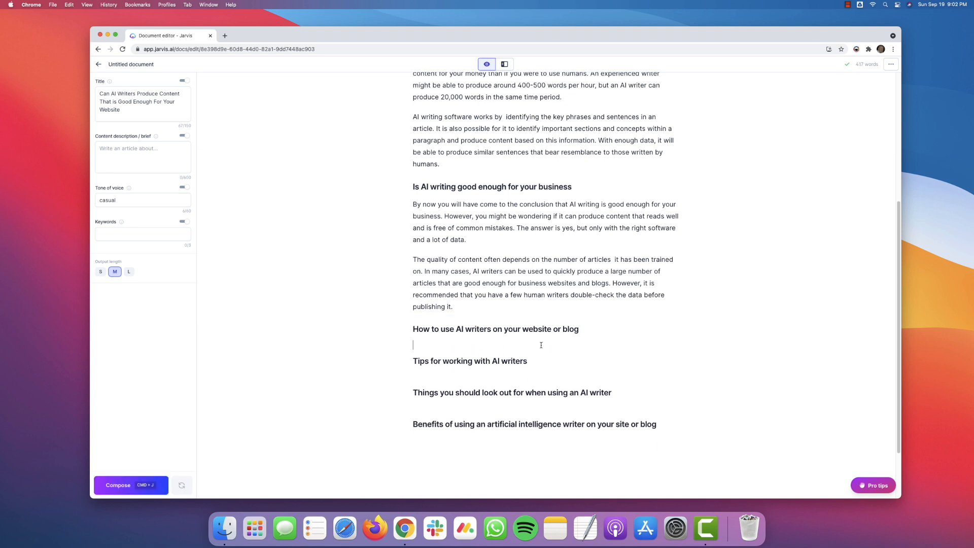
{"action": "key", "text": "super+j"}
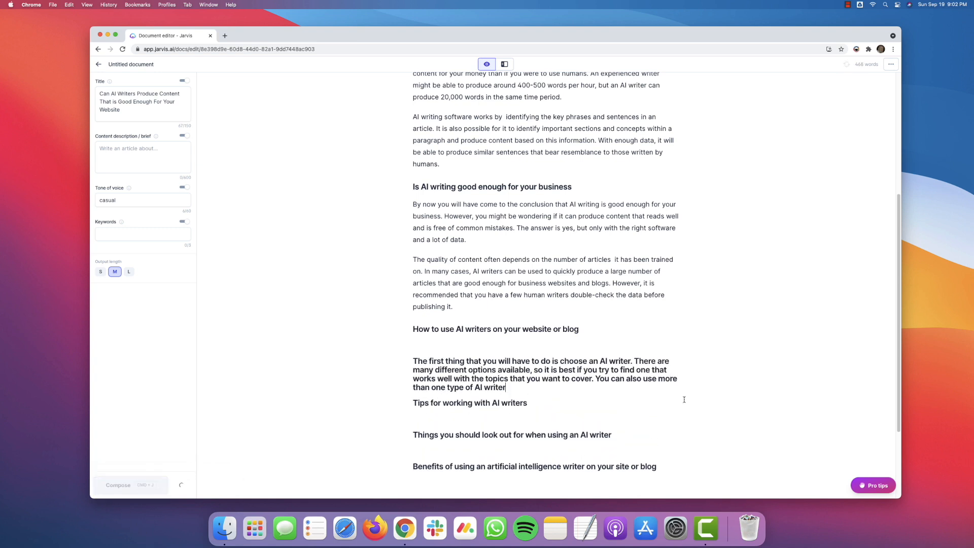
{"action": "left_click_drag", "start_coordinate": [510, 396], "coordinate": [413, 362]}
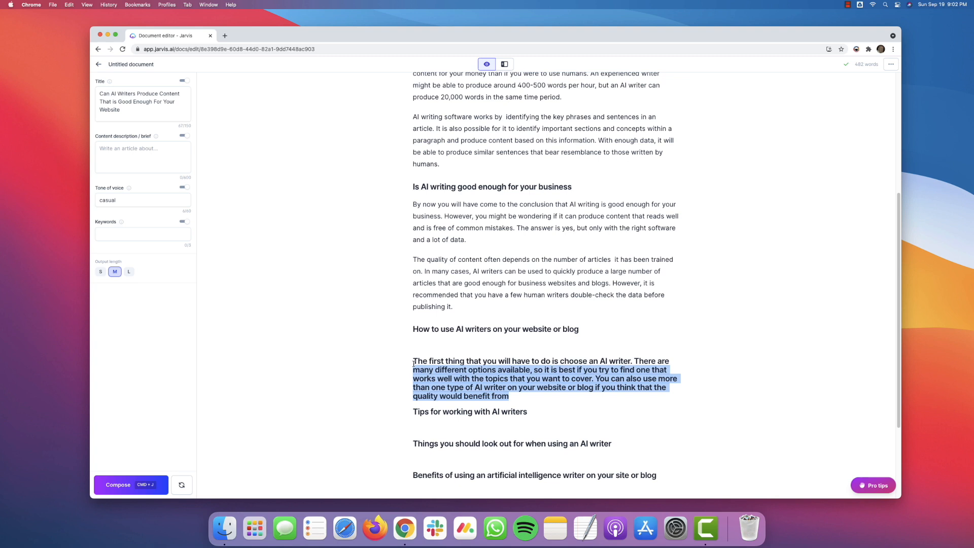
{"action": "left_click", "coordinate": [574, 337]}
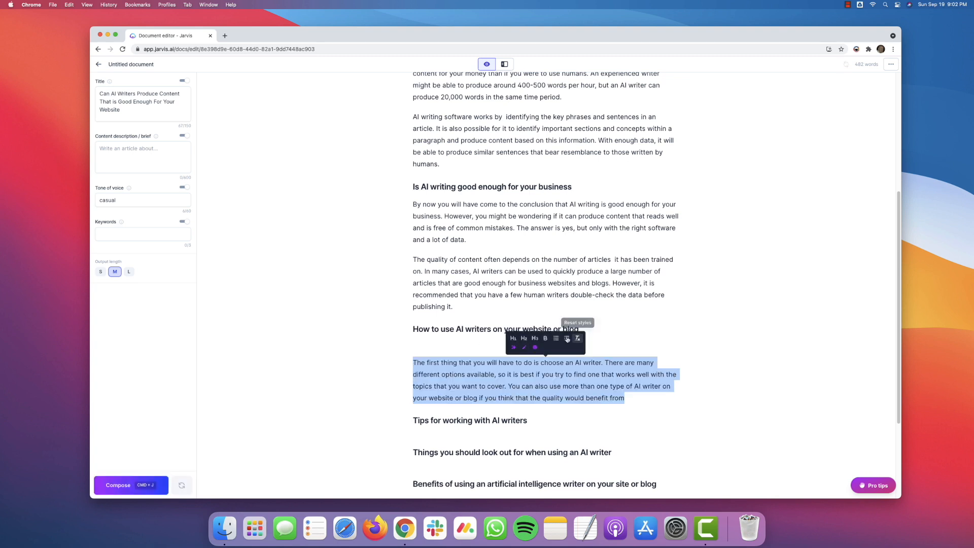
{"action": "left_click", "coordinate": [439, 350]}
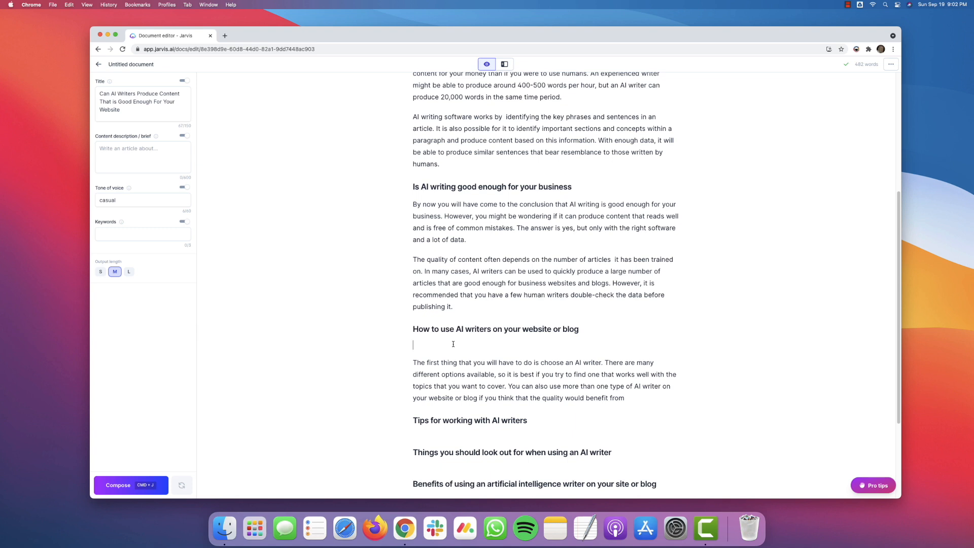
{"action": "key", "text": "Delete"}
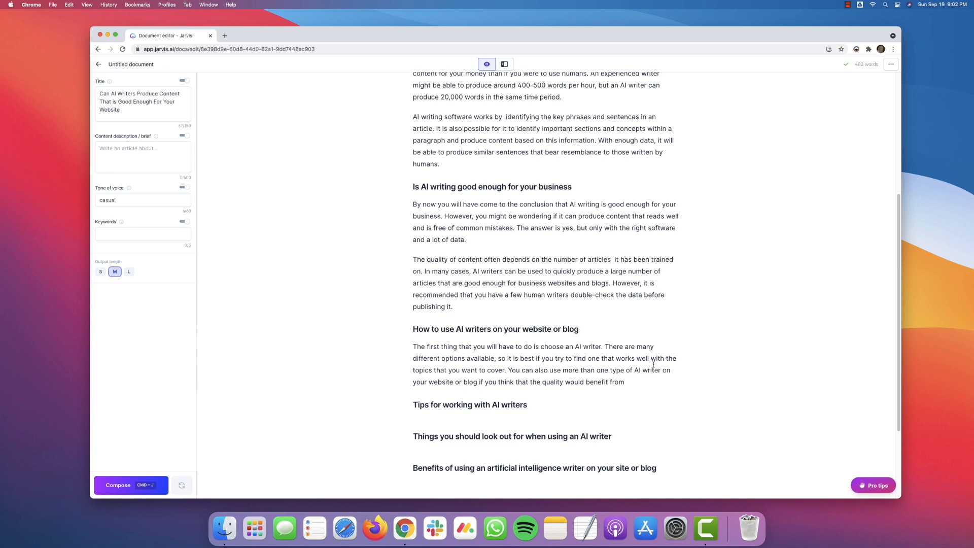
Compose two further continuations from the end of the text under "How to use AI writers on your website or blog".
{"action": "left_click", "coordinate": [630, 382]}
{"action": "left_click", "coordinate": [136, 485]}
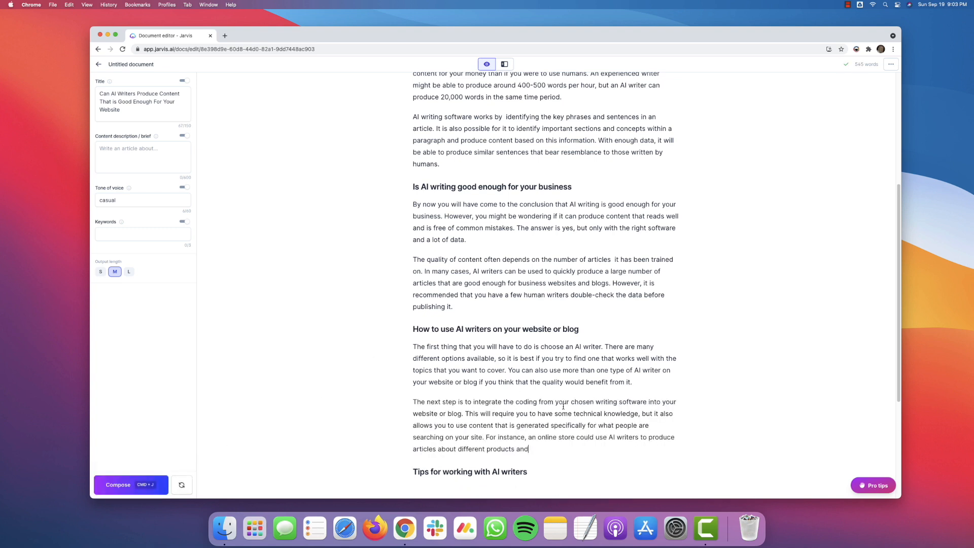
{"action": "scroll", "coordinate": [626, 405], "scroll_direction": "down", "scroll_amount": 4}
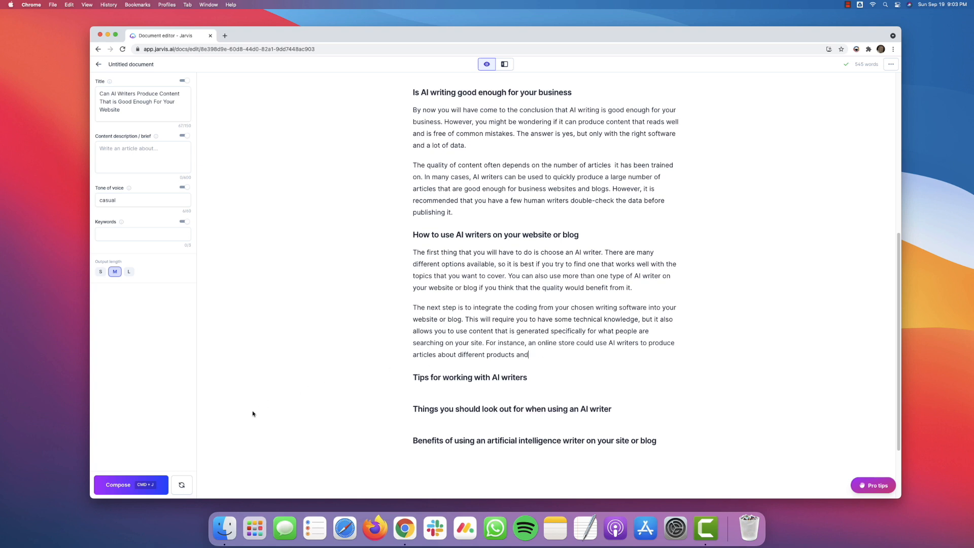
{"action": "left_click", "coordinate": [118, 485]}
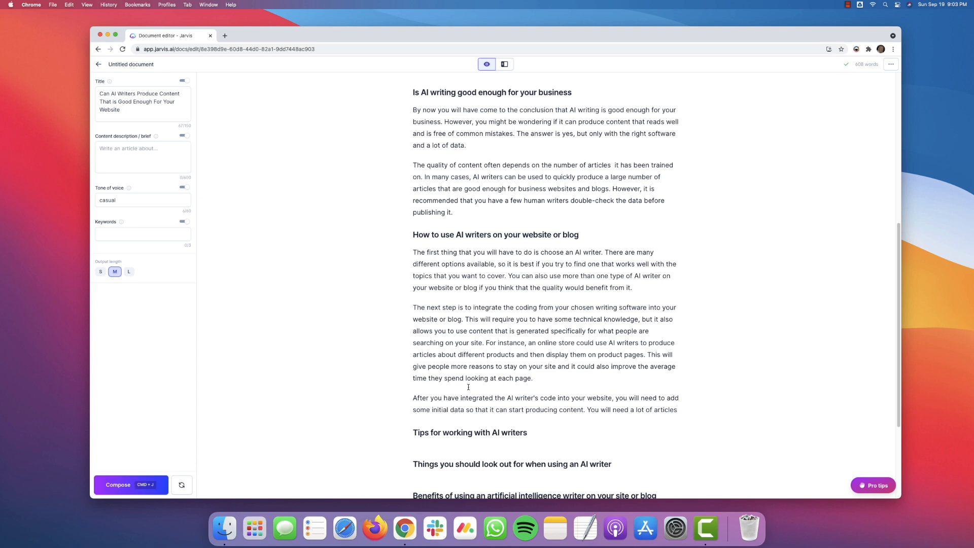
Delete the unfinished paragraph beginning "After you have integrated the AI writer's code" along with its empty line.
{"action": "scroll", "coordinate": [493, 388], "scroll_direction": "down", "scroll_amount": 2}
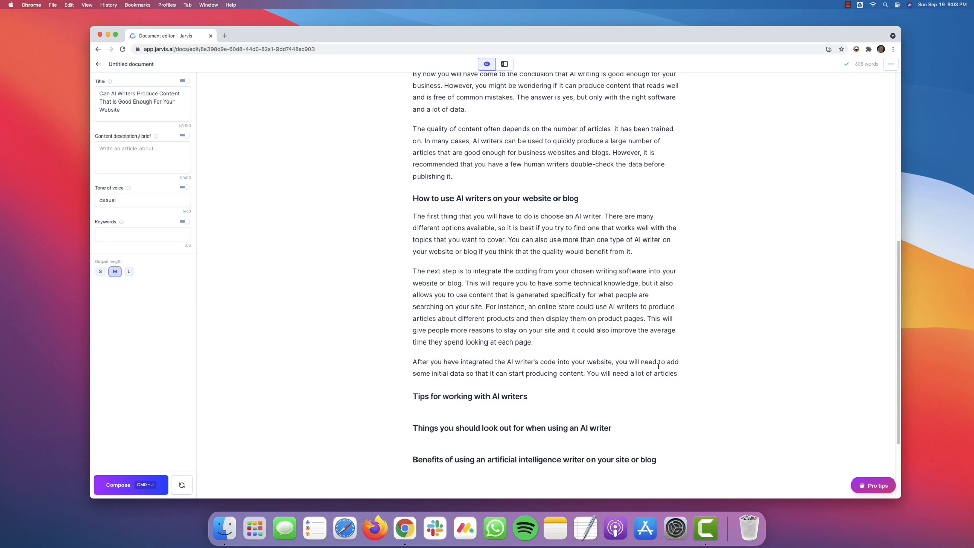
{"action": "scroll", "coordinate": [545, 381], "scroll_direction": "down", "scroll_amount": 3}
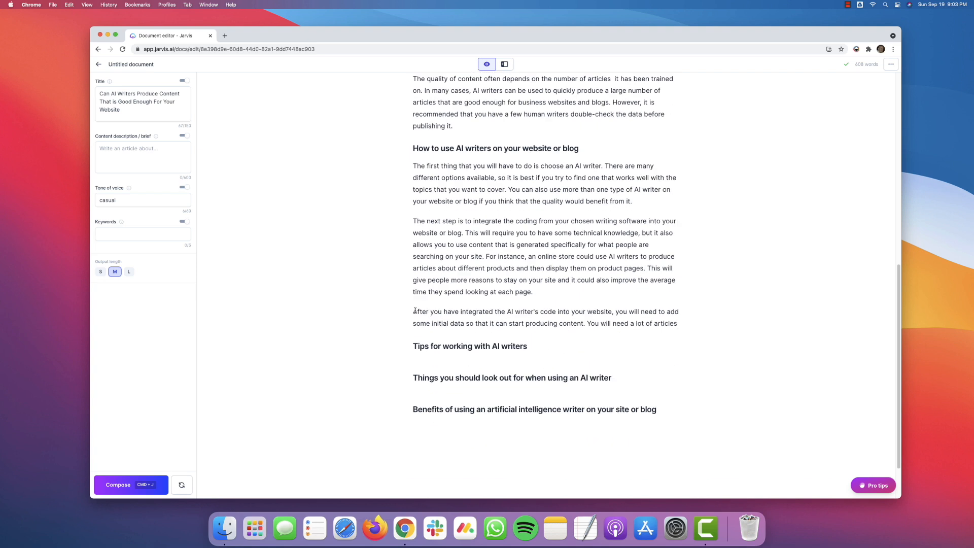
{"action": "left_click_drag", "start_coordinate": [414, 311], "coordinate": [681, 324]}
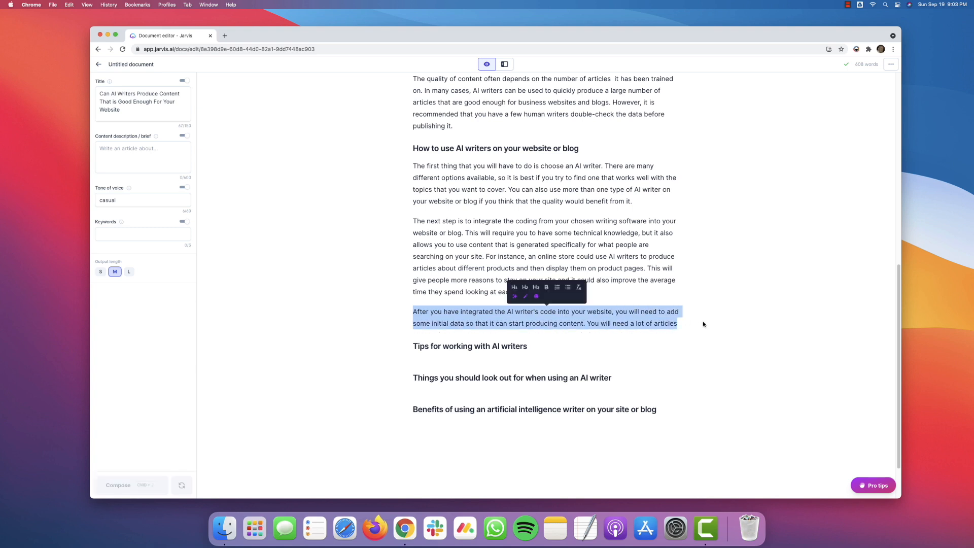
{"action": "key", "text": "BackSpace"}
{"action": "key", "text": "Delete"}
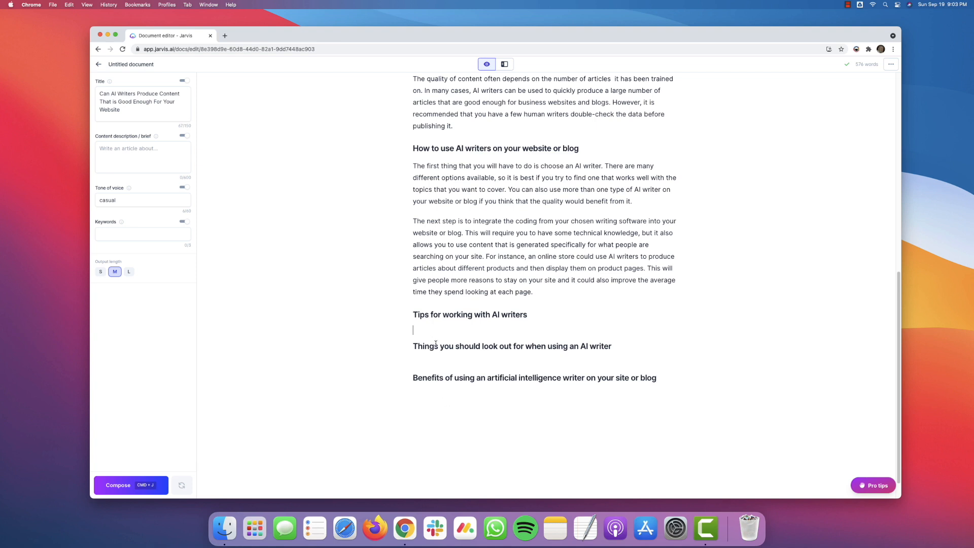
Below the last heading, run the command "Write a conclusion for an article titled Can AI Writers Produce Content That is Good Enough For Your Website".
{"action": "left_click", "coordinate": [673, 383]}
{"action": "key", "text": "Return"}
{"action": "key", "text": "Return"}
{"action": "type", "text": "Write a conclusion for an article title"}
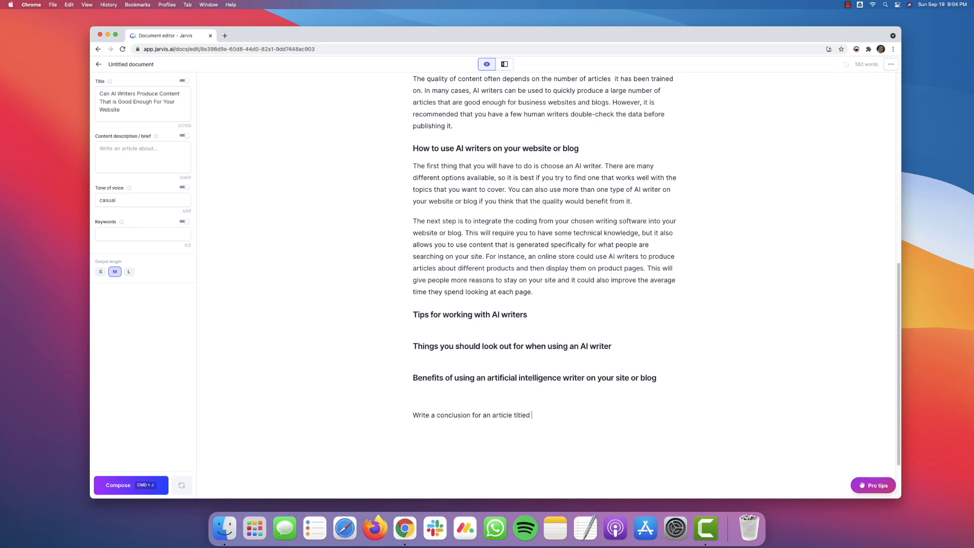
{"action": "type", "text": "d"}
{"action": "type", "text": "Can AI Writers Produce Content That is Good Enough For Your Website"}
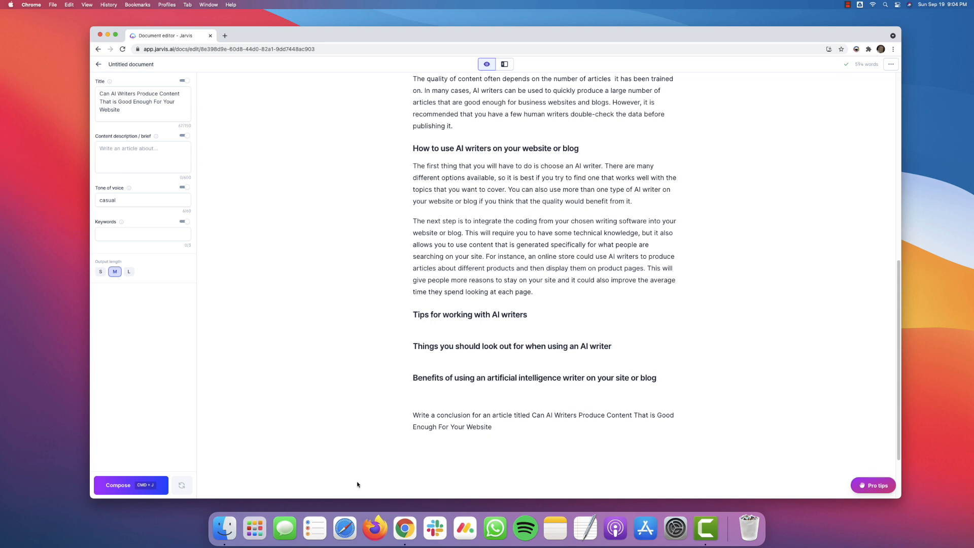
{"action": "left_click", "coordinate": [118, 491]}
{"action": "key", "text": "super+Return"}
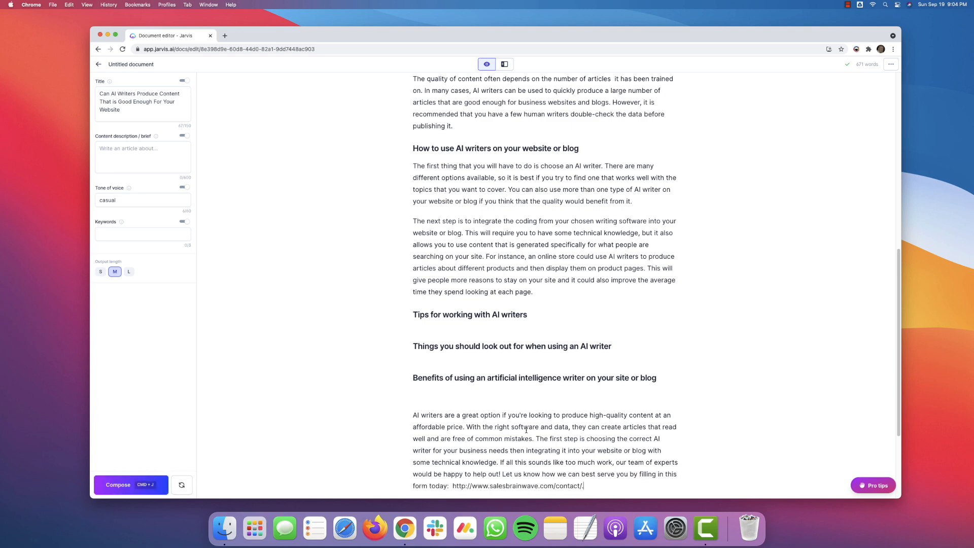
Add the line "Conclusion" above the generated closing paragraph and format it as a level 2 heading.
{"action": "scroll", "coordinate": [526, 430], "scroll_direction": "down", "scroll_amount": 5}
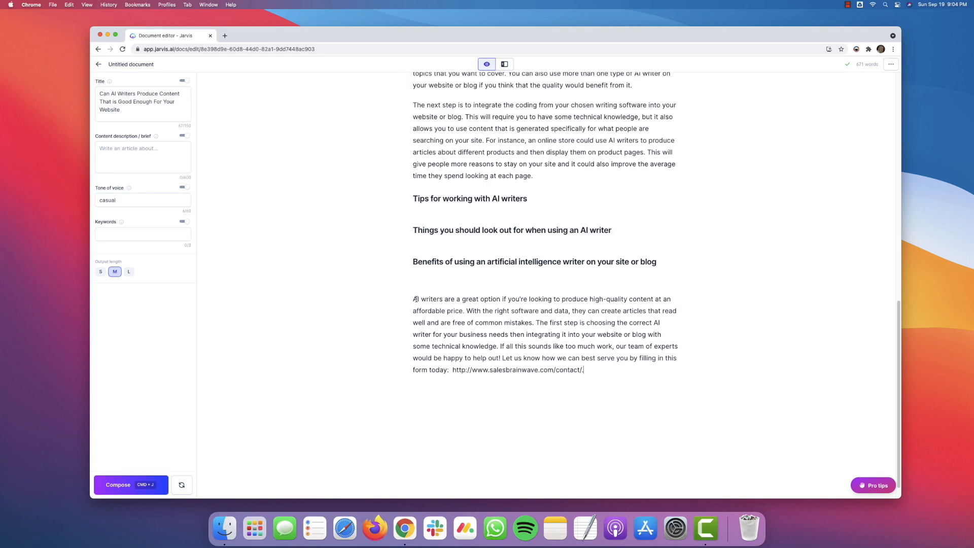
{"action": "left_click", "coordinate": [414, 299]}
{"action": "key", "text": "Return"}
{"action": "key", "text": "Up"}
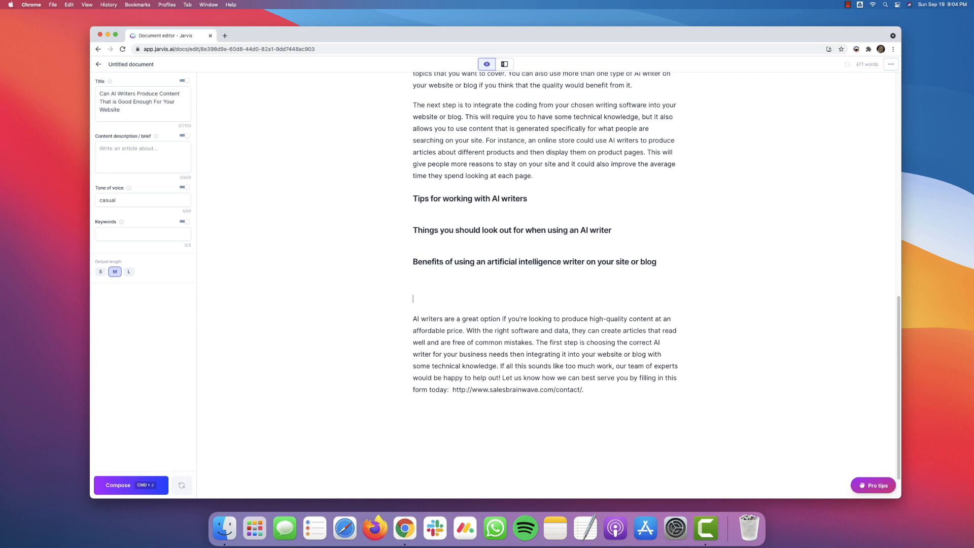
{"action": "type", "text": "Conclusion"}
{"action": "left_click_drag", "start_coordinate": [451, 297], "coordinate": [413, 299]}
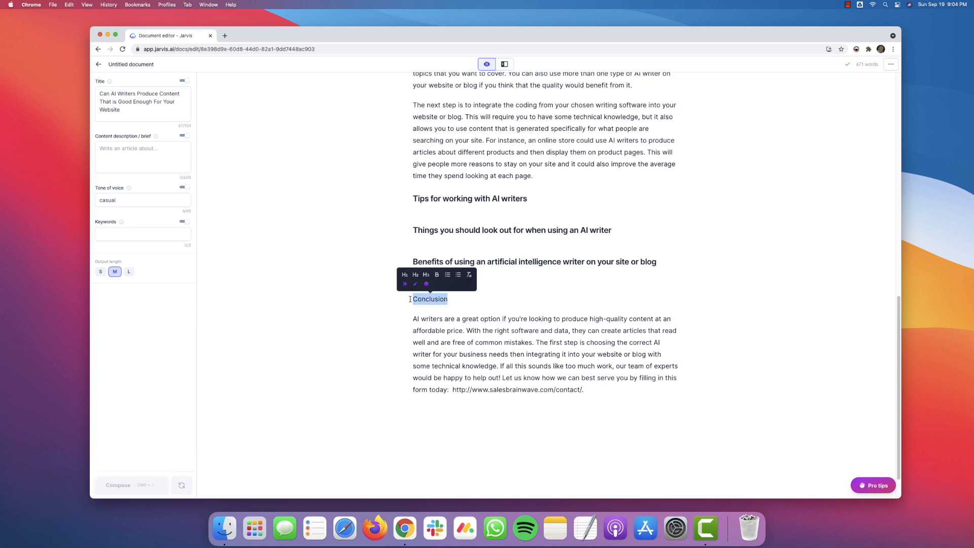
{"action": "left_click", "coordinate": [415, 276]}
{"action": "left_click", "coordinate": [513, 355]}
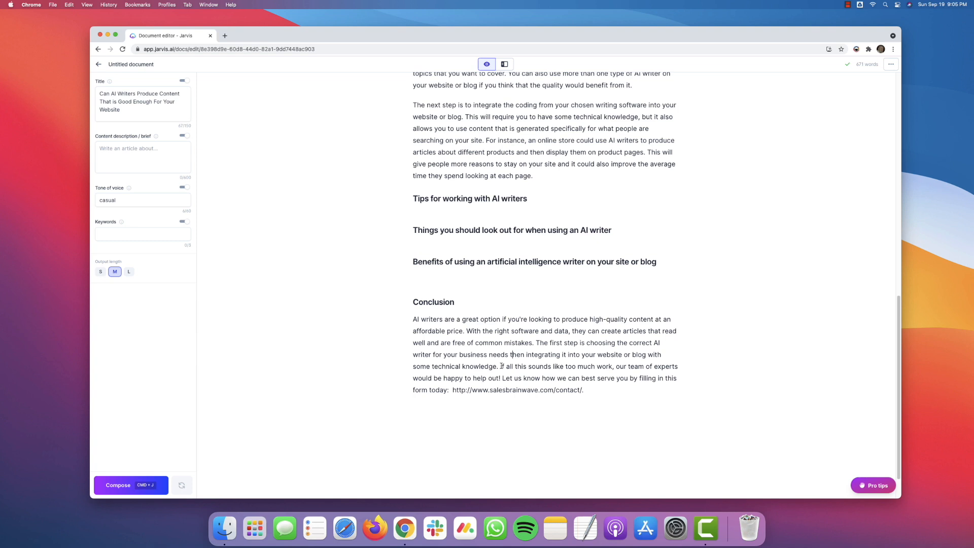
Delete the end of the conclusion paragraph, from "If all this sounds like too much work" through the contact link.
{"action": "left_click_drag", "start_coordinate": [501, 365], "coordinate": [590, 389]}
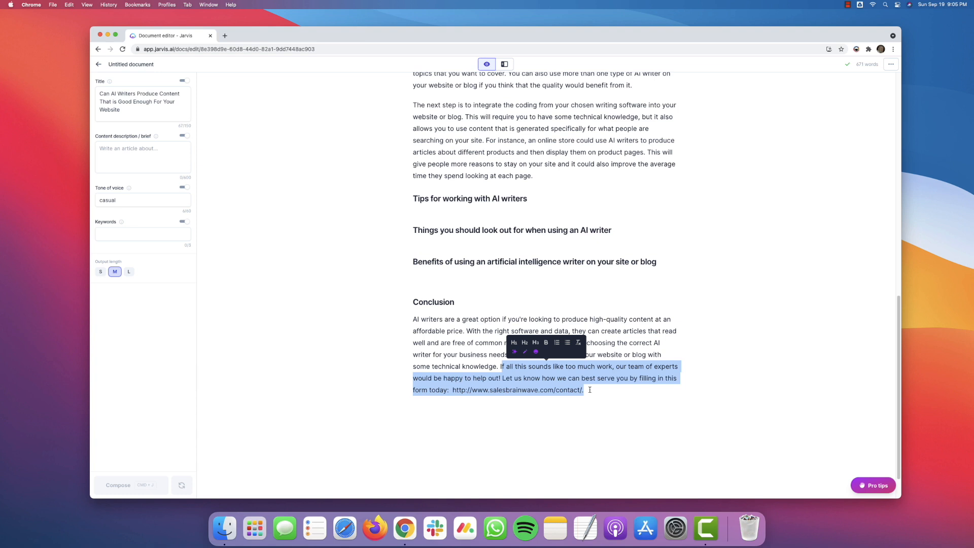
{"action": "key", "text": "BackSpace"}
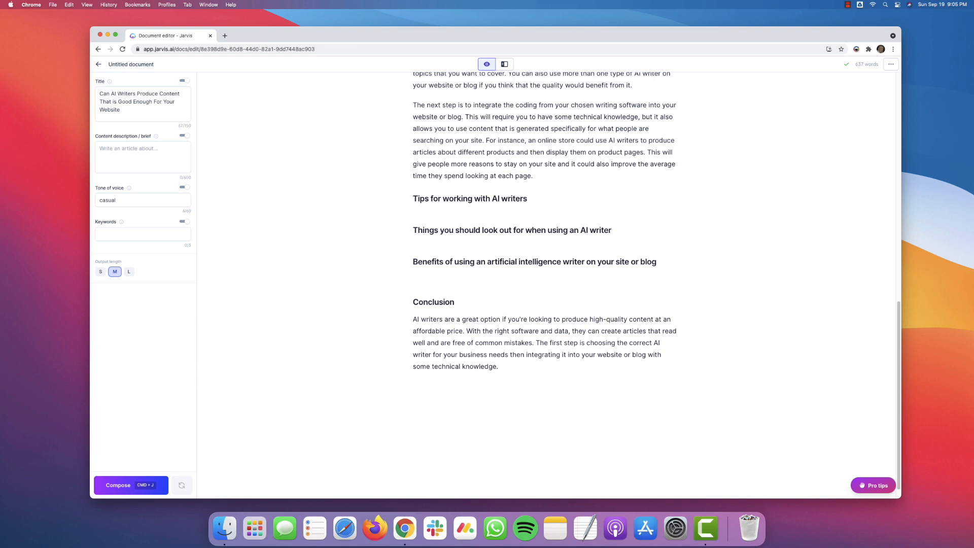
Replace the remaining conclusion paragraph with the command "Write a conclusion to an article about AI writers" and run it.
{"action": "double_click", "coordinate": [540, 343]}
{"action": "left_click_drag", "start_coordinate": [553, 349], "coordinate": [596, 380]}
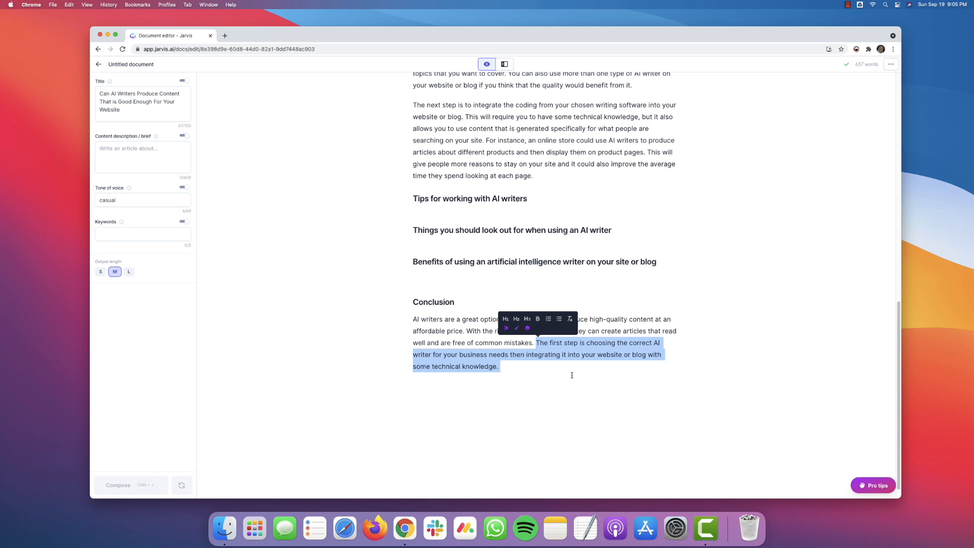
{"action": "left_click_drag", "start_coordinate": [523, 373], "coordinate": [404, 322]}
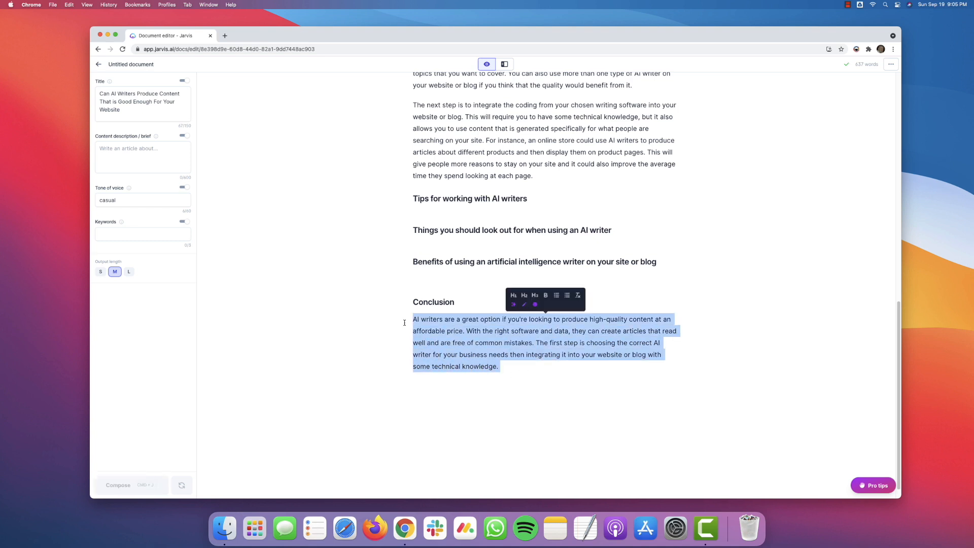
{"action": "type", "text": "Write a"}
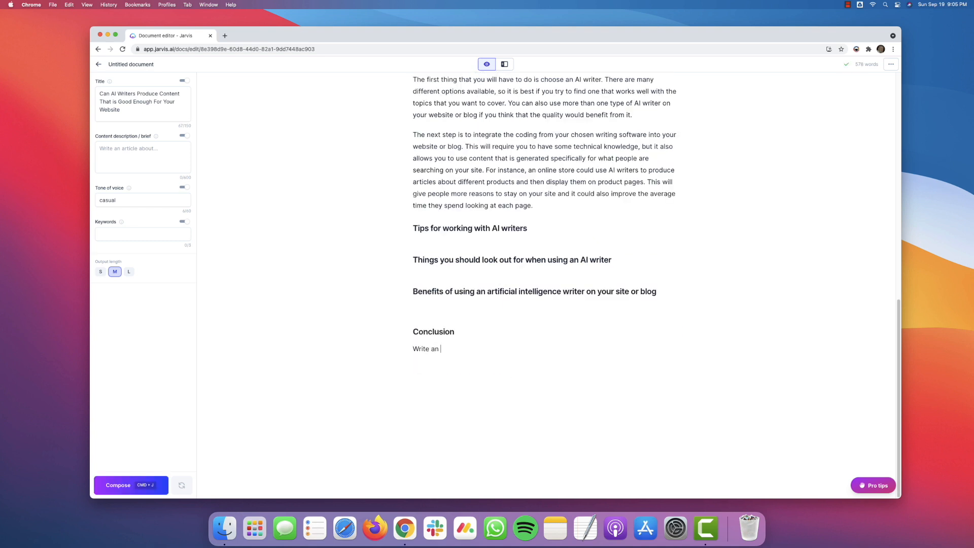
{"action": "type", "text": " conclusion to an r"}
{"action": "key", "text": "BackSpace"}
{"action": "type", "text": "article about AI writers"}
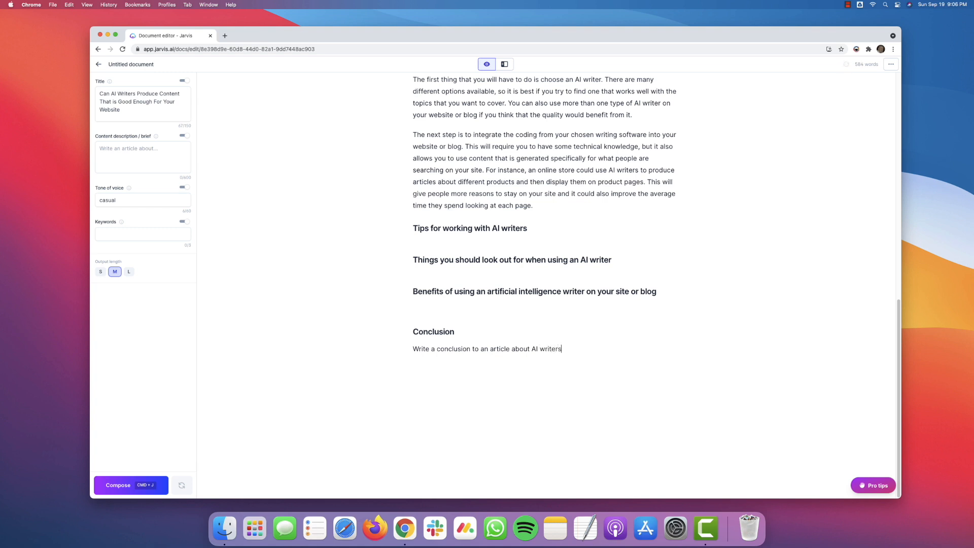
{"action": "key", "text": "super+Return"}
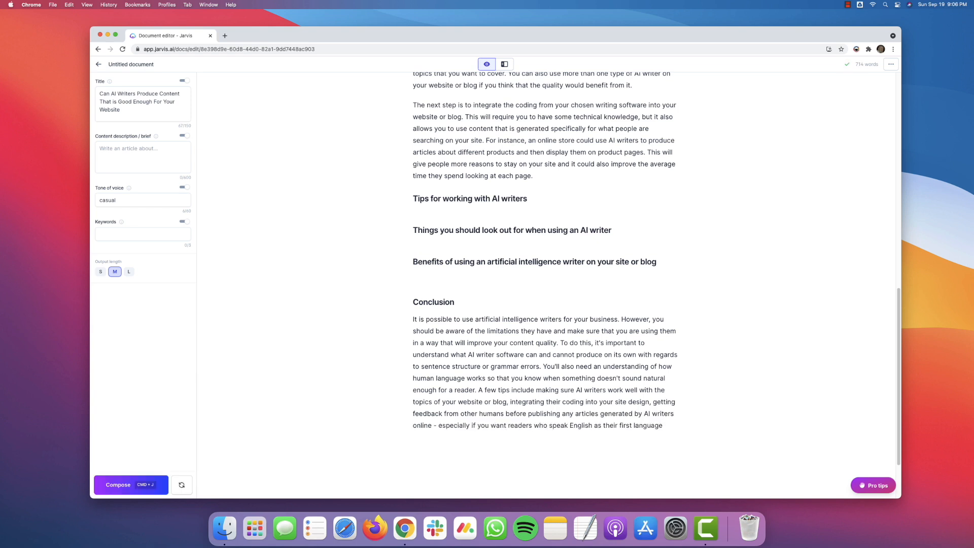
Delete the end of the conclusion paragraph, from "You'll also need an understanding of how human language works" onward.
{"action": "left_click_drag", "start_coordinate": [662, 425], "coordinate": [479, 391]}
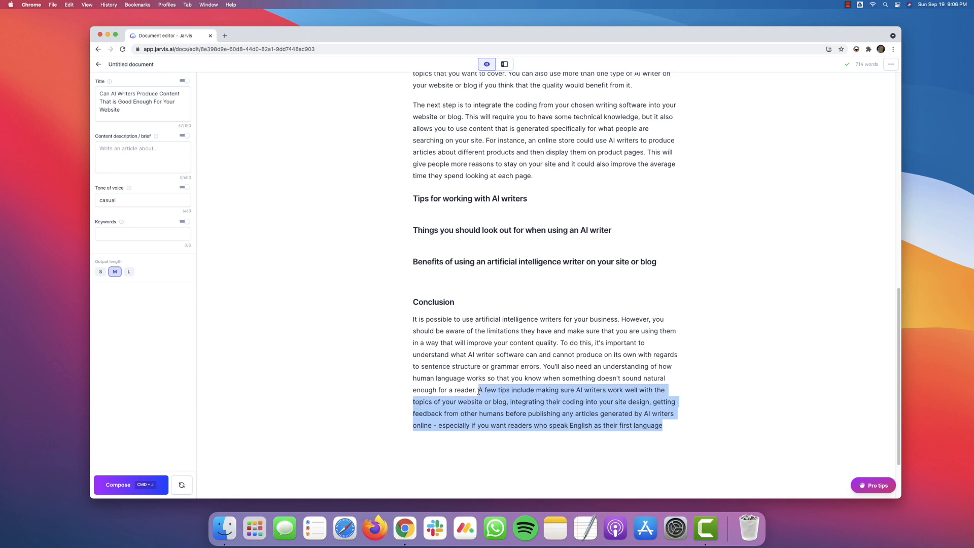
{"action": "key", "text": "BackSpace"}
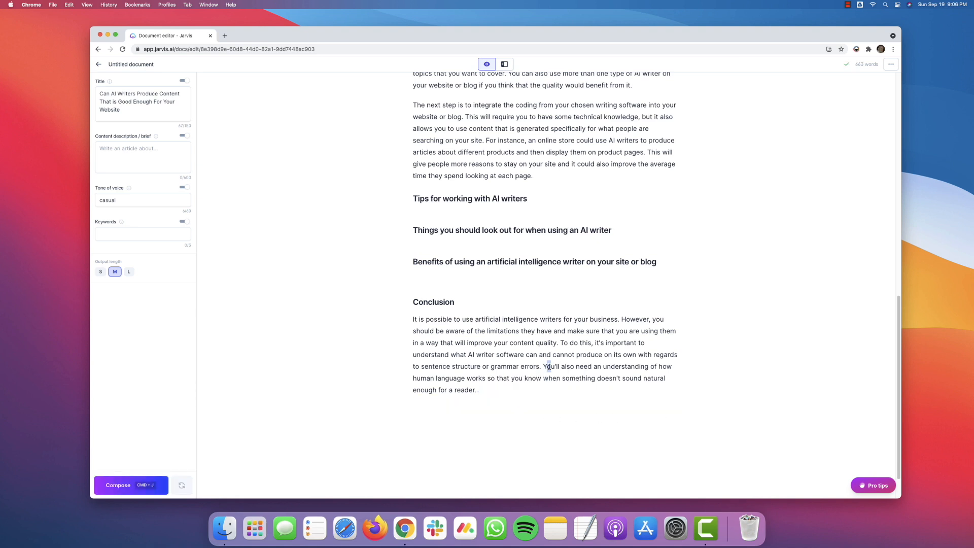
{"action": "left_click_drag", "start_coordinate": [547, 366], "coordinate": [480, 390]}
{"action": "key", "text": "BackSpace"}
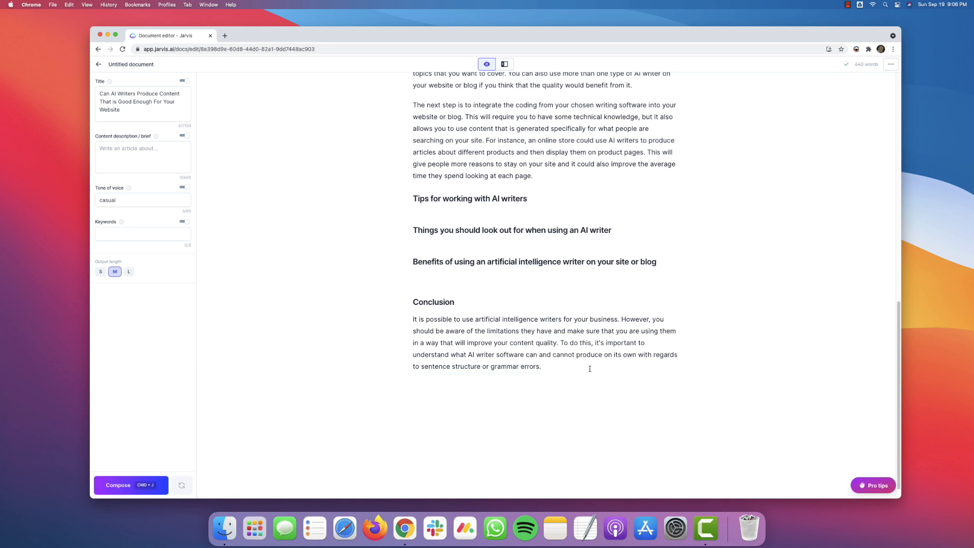
Continue the conclusion with "Despite their drawbacks, AI writers", let the AI compose the rest, and delete the generated references section.
{"action": "type", "text": "Despite it"}
{"action": "type", "text": "s drawbacks, AIwri"}
{"action": "key", "text": "BackSpace"}
{"action": "key", "text": "BackSpace"}
{"action": "key", "text": "BackSpace"}
{"action": "key", "text": "BackSpace"}
{"action": "key", "text": "BackSpace"}
{"action": "double_click", "coordinate": [574, 366]}
{"action": "type", "text": "their drawbacks, AI writers"}
{"action": "key", "text": "super+j"}
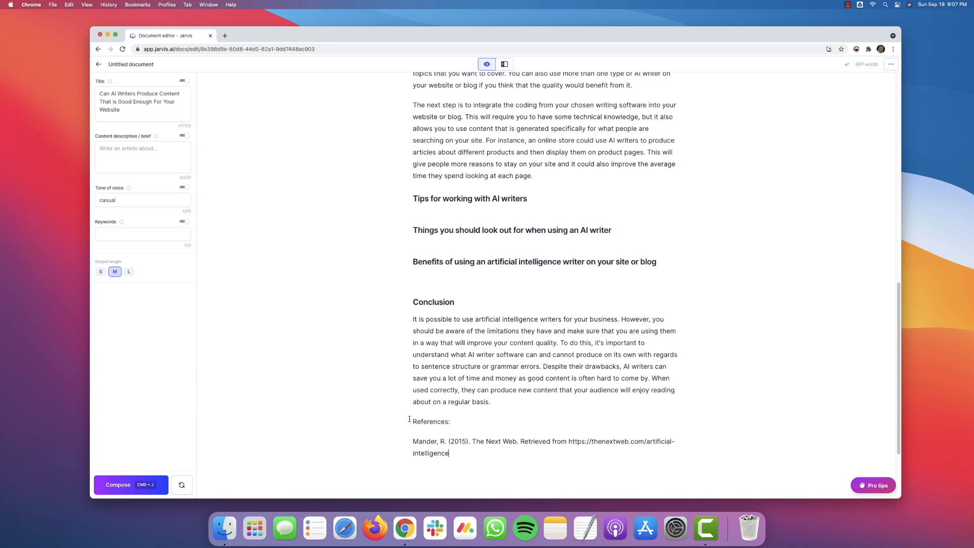
{"action": "left_click_drag", "start_coordinate": [411, 419], "coordinate": [587, 460]}
{"action": "key", "text": "BackSpace"}
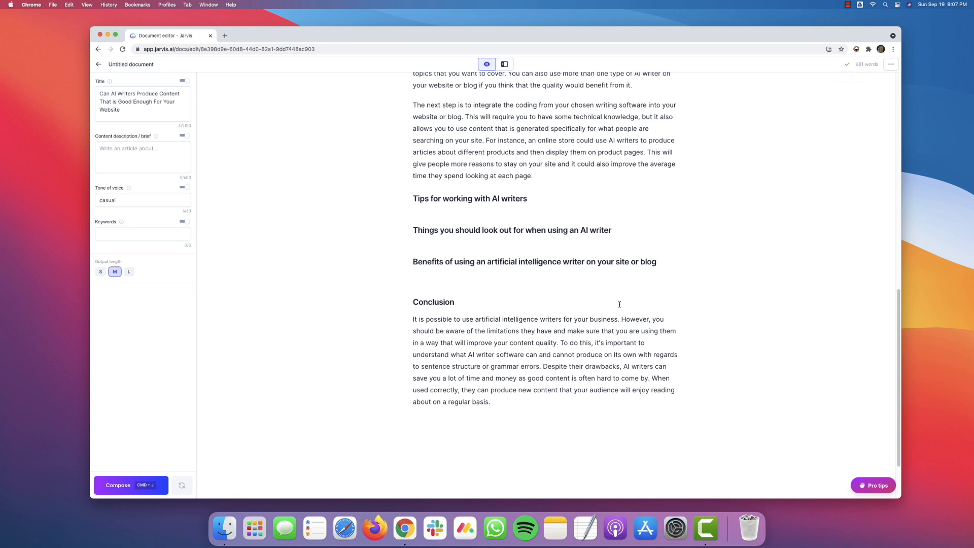
Rephrase the first sentence under "What is AI writing and how does it work", regenerate the suggestion once, and accept the new version.
{"action": "scroll", "coordinate": [619, 304], "scroll_direction": "up", "scroll_amount": 3}
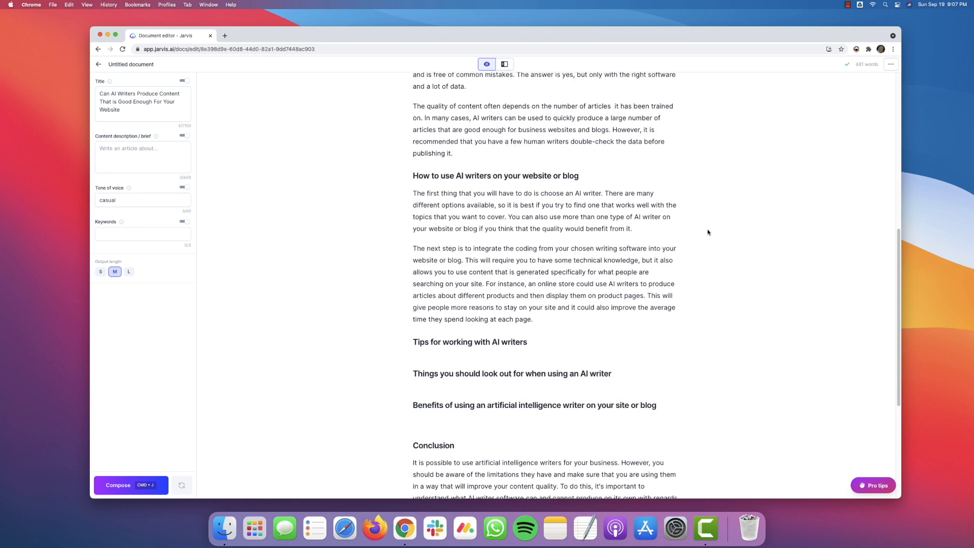
{"action": "scroll", "coordinate": [611, 335], "scroll_direction": "up", "scroll_amount": 8}
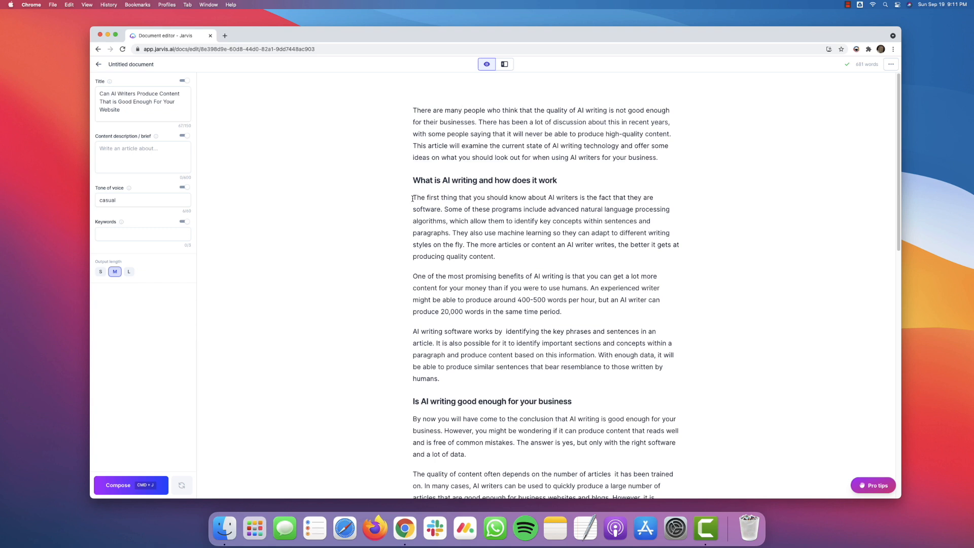
{"action": "left_click_drag", "start_coordinate": [412, 199], "coordinate": [439, 206]}
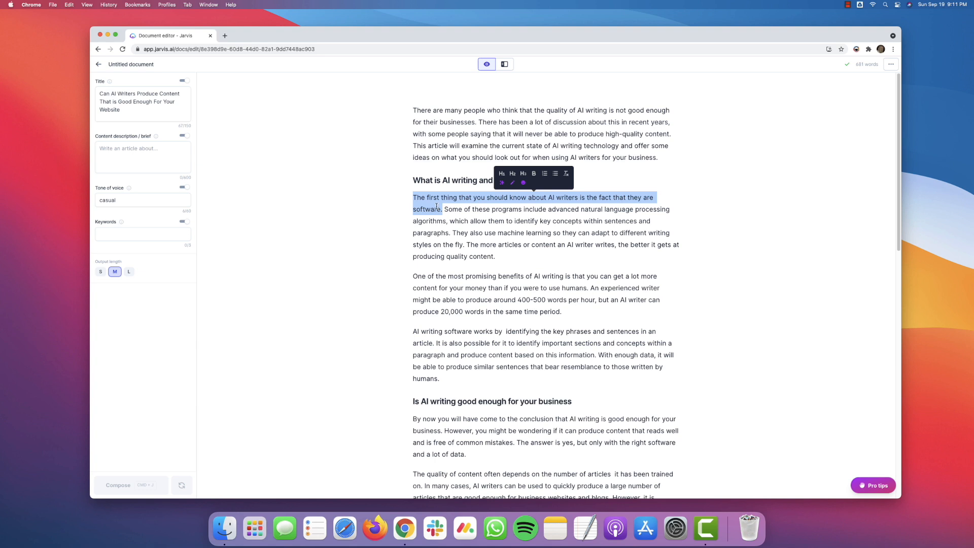
{"action": "left_click", "coordinate": [503, 184]}
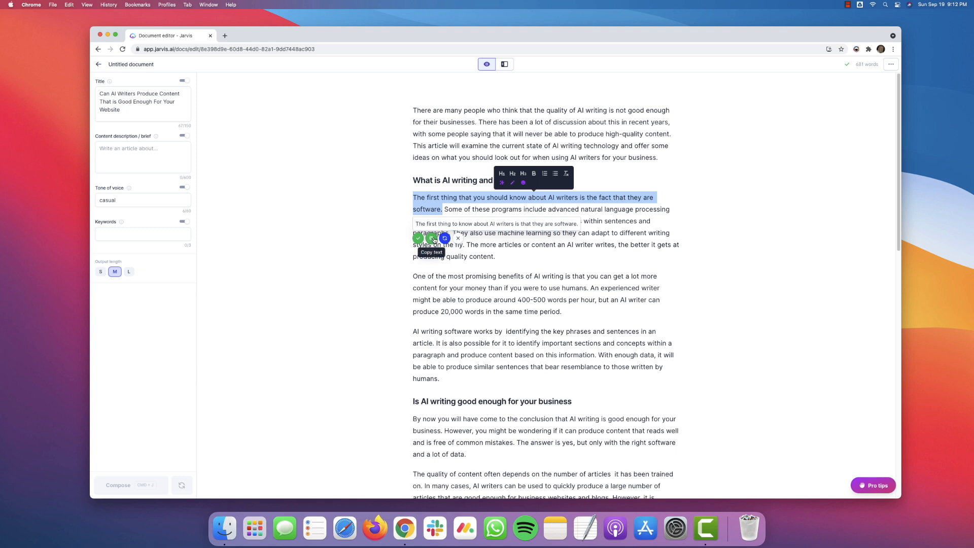
{"action": "left_click", "coordinate": [444, 238]}
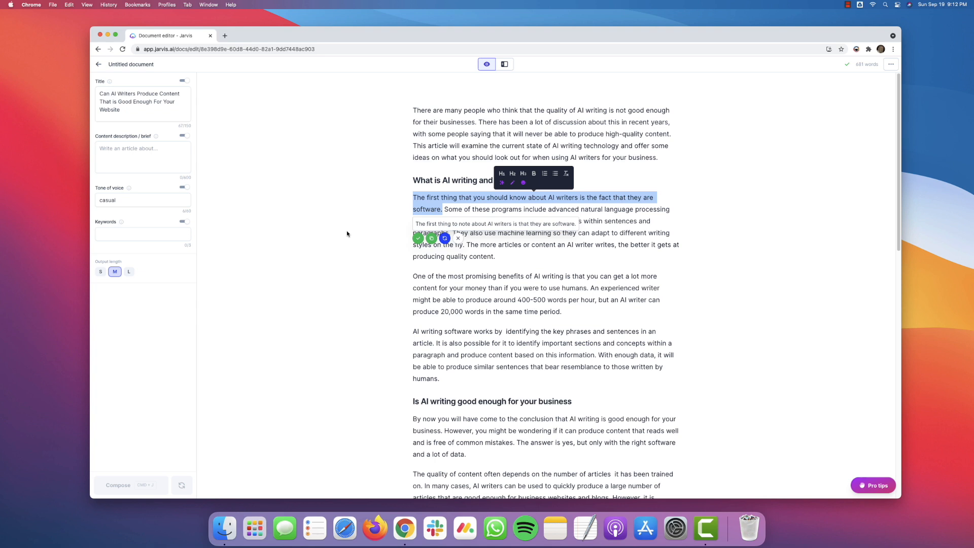
{"action": "left_click", "coordinate": [416, 239]}
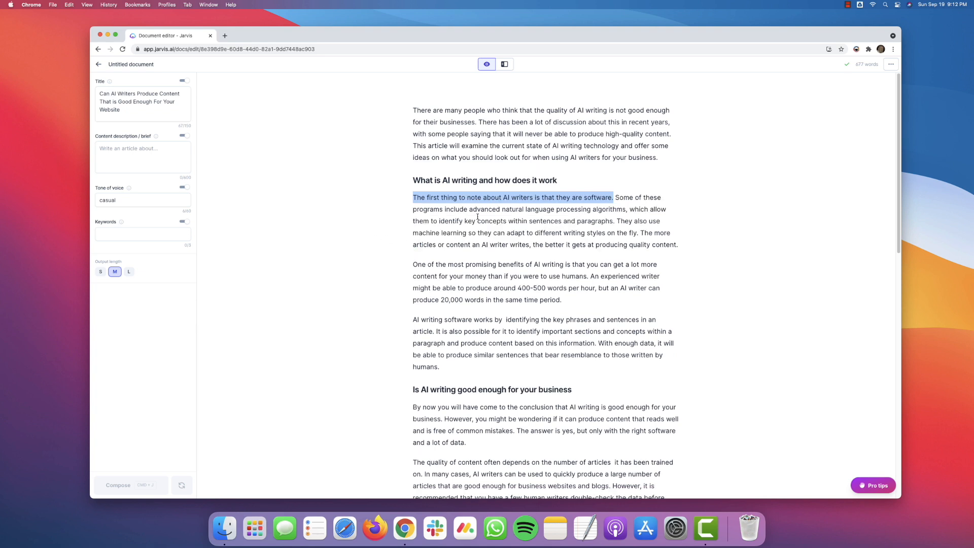
{"action": "left_click", "coordinate": [621, 197]}
{"action": "mouse_move", "coordinate": [615, 197]}
{"action": "left_mouse_down"}
{"action": "mouse_move", "coordinate": [629, 198]}
{"action": "mouse_move", "coordinate": [626, 209]}
{"action": "left_mouse_up"}
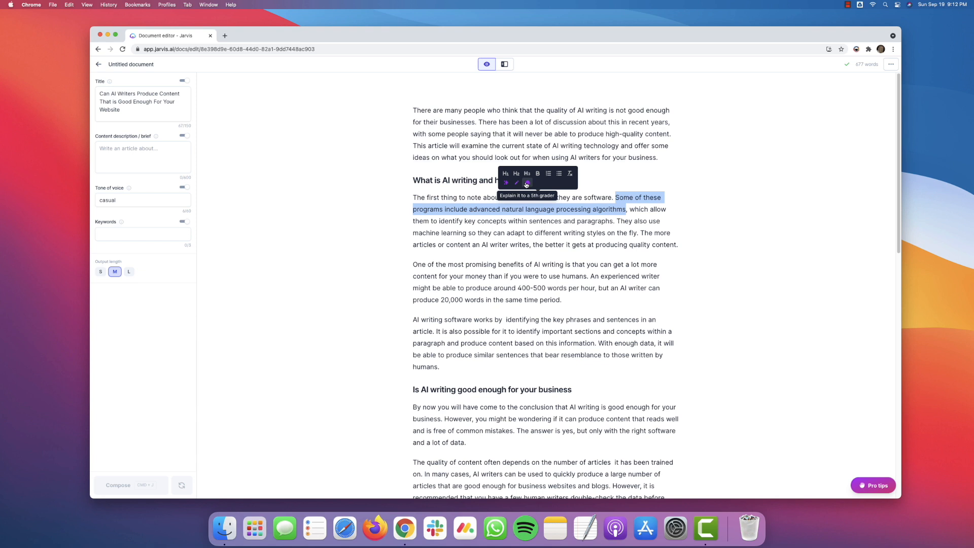
{"action": "left_click", "coordinate": [585, 221]}
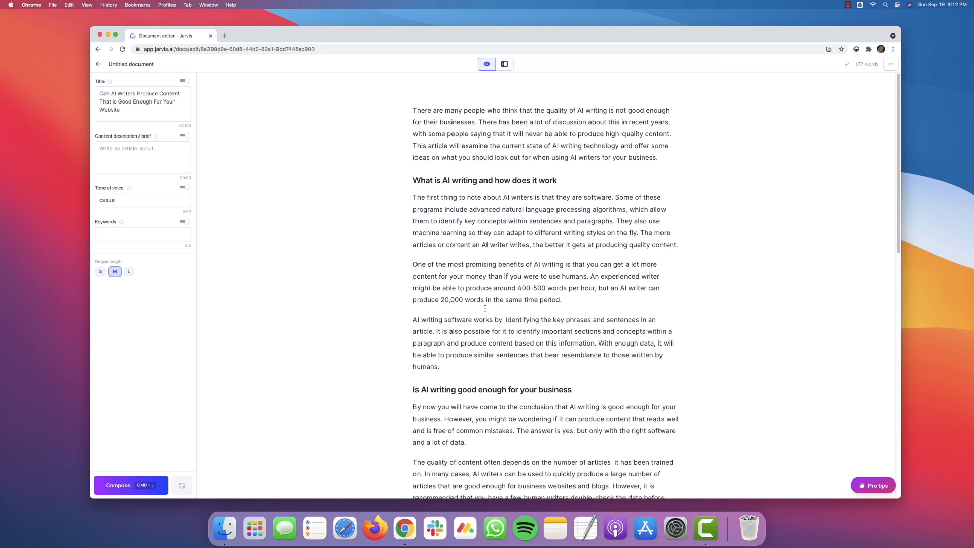
Try "Explain it to a 5th grader" on the paragraph beginning "One of the most promising benefits of AI writing" and dismiss the suggestion.
{"action": "left_click_drag", "start_coordinate": [409, 263], "coordinate": [562, 300]}
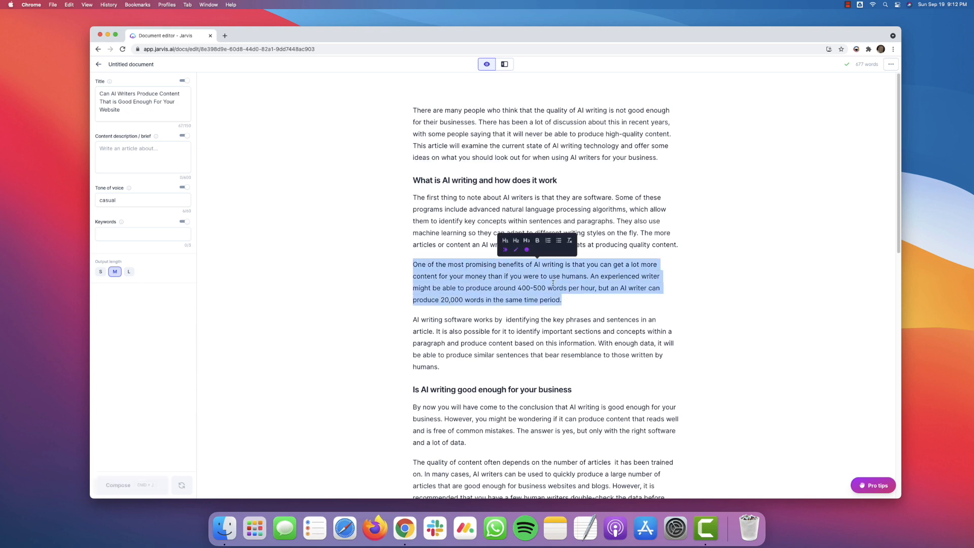
{"action": "left_click", "coordinate": [526, 251]}
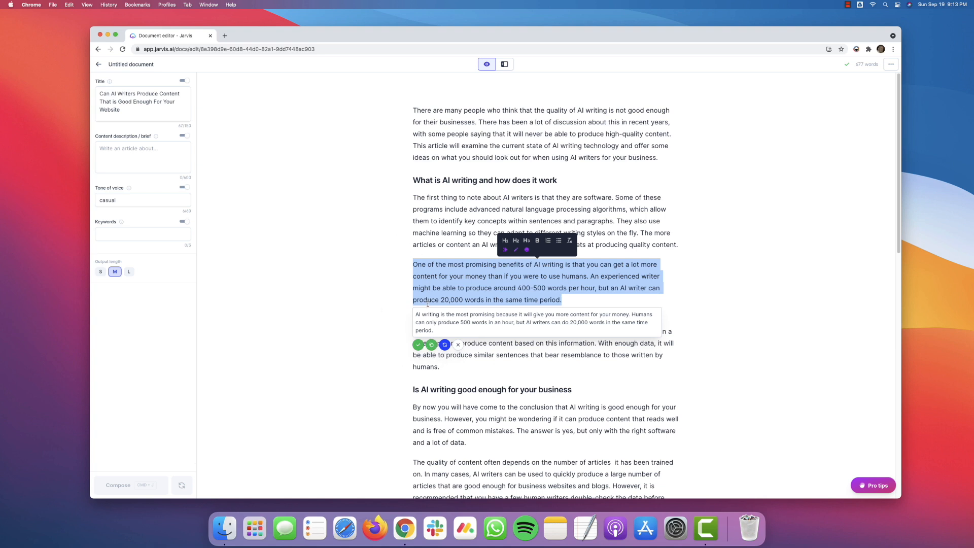
{"action": "left_click", "coordinate": [458, 345]}
{"action": "left_click", "coordinate": [785, 213]}
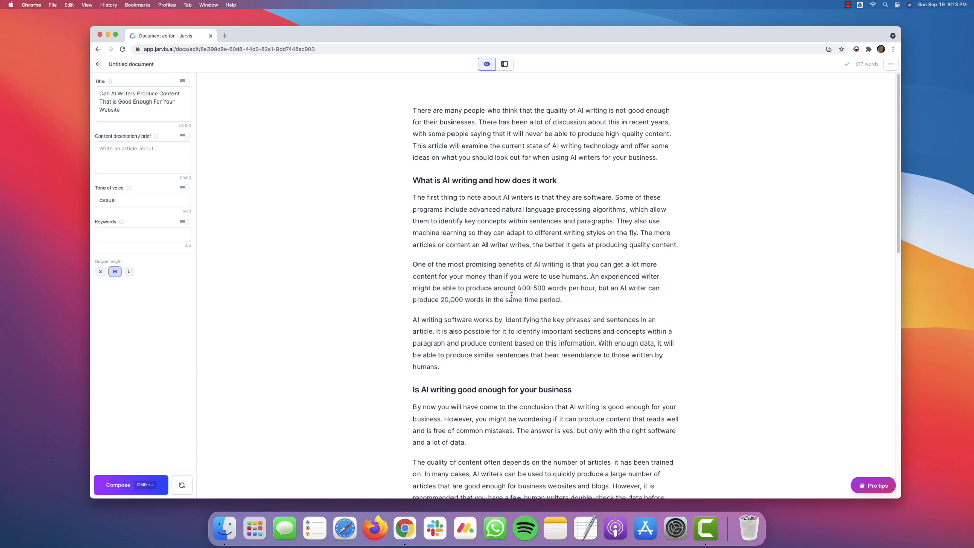